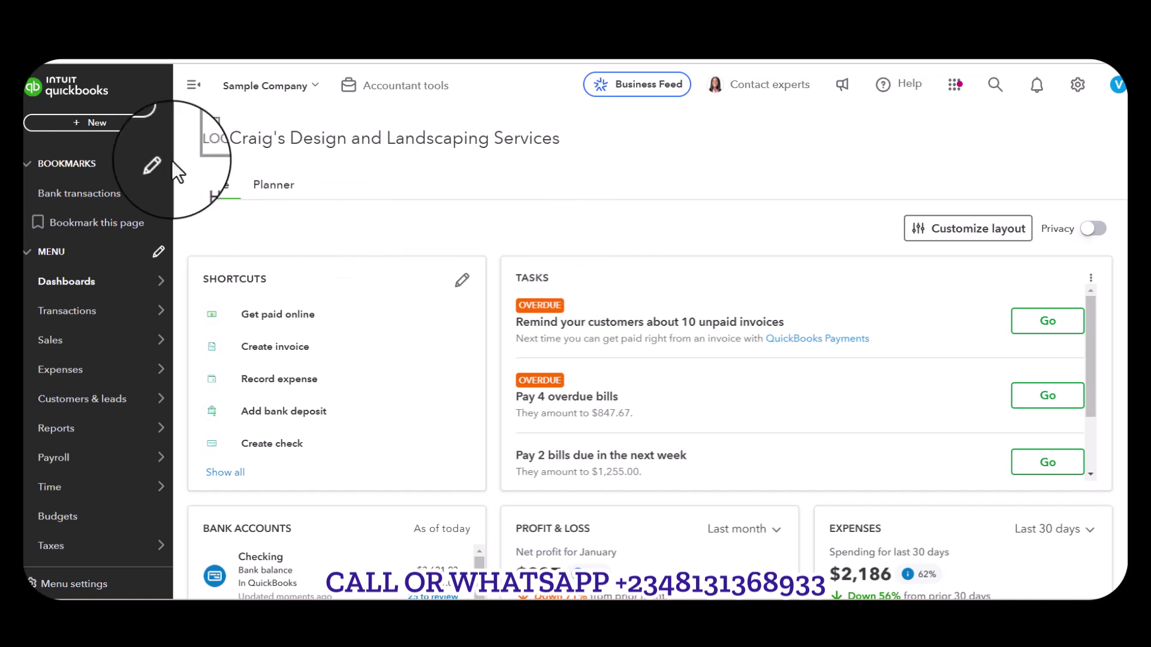
Create a new blank check, Check #72, from the + New menu's Vendors section
{"action": "left_click", "coordinate": [85, 128]}
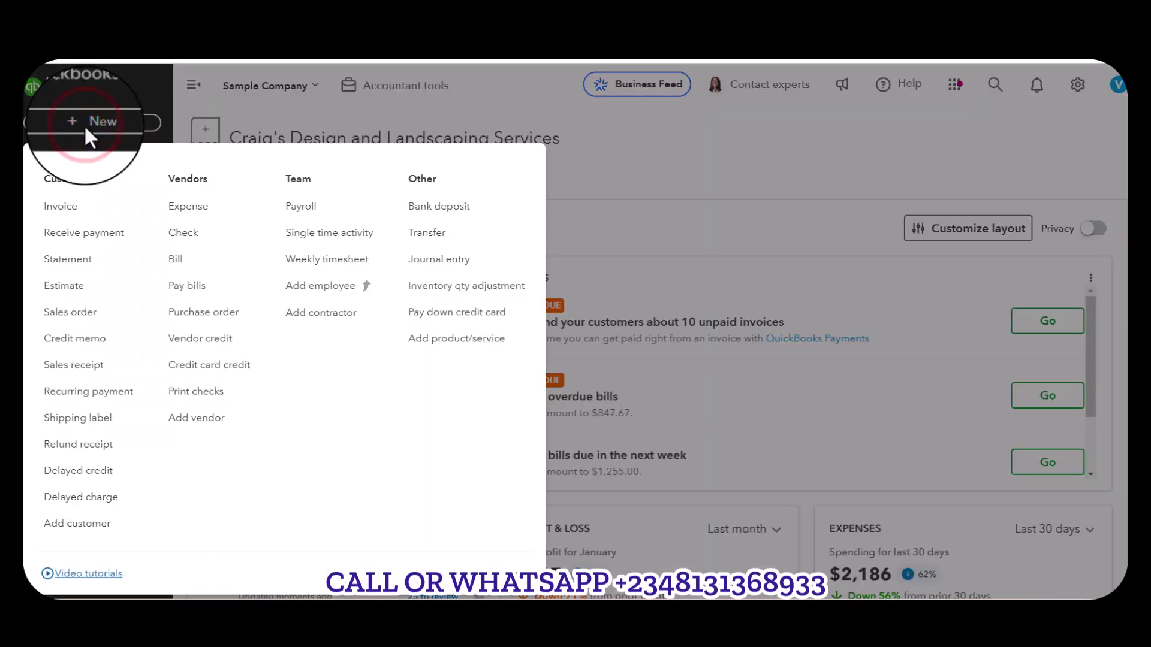
{"action": "left_click", "coordinate": [184, 234]}
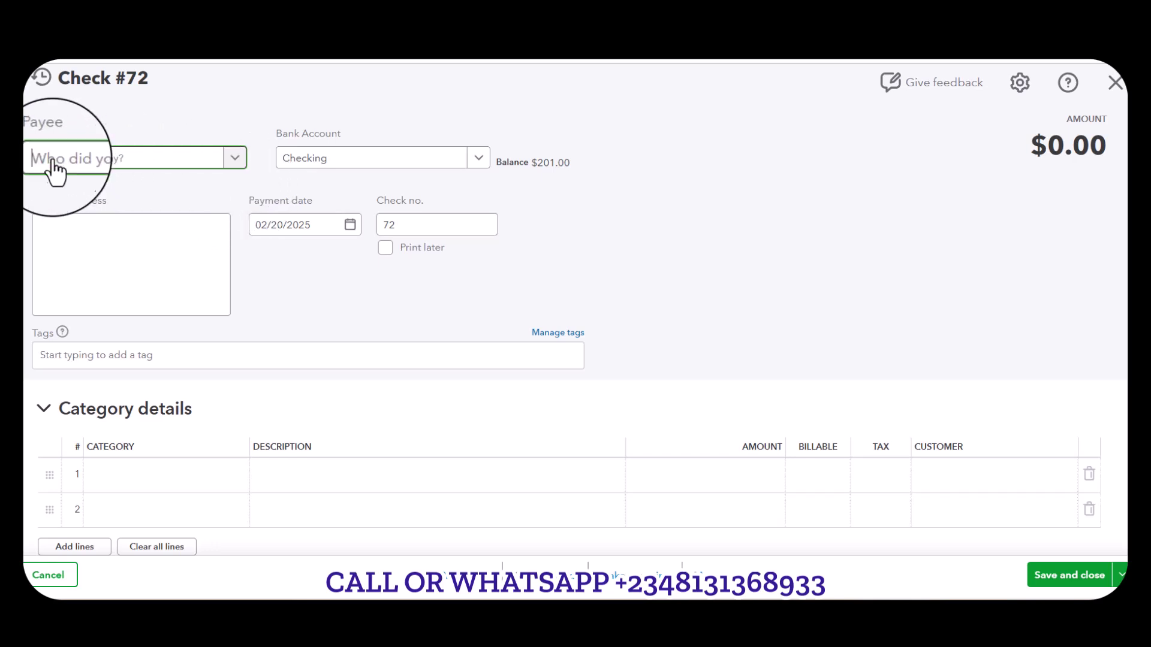
Make Bob's Burger Joint the payee and pay the check from Checking
{"action": "left_click", "coordinate": [235, 157]}
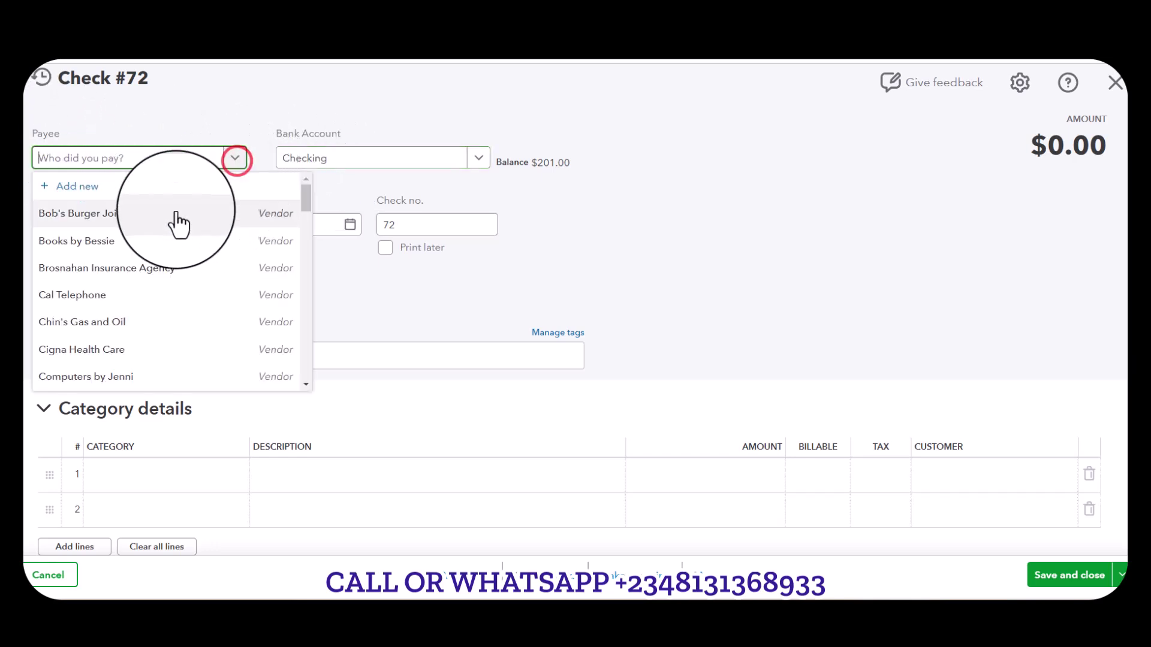
{"action": "left_click", "coordinate": [135, 217]}
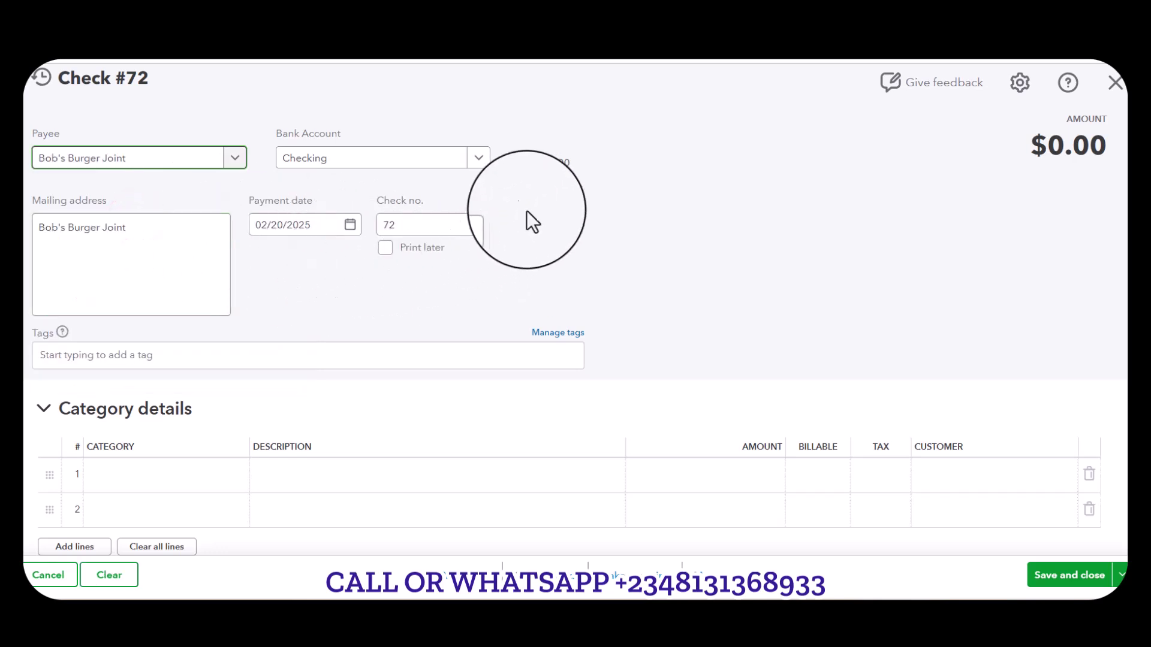
{"action": "left_click", "coordinate": [479, 158]}
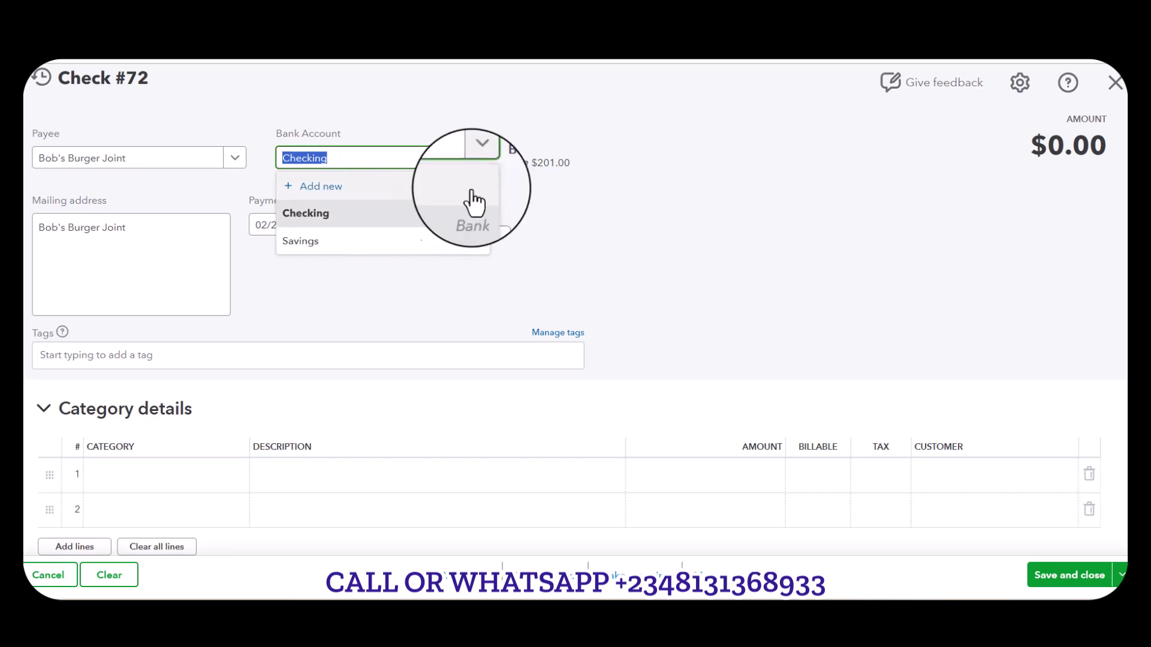
{"action": "left_click", "coordinate": [458, 212]}
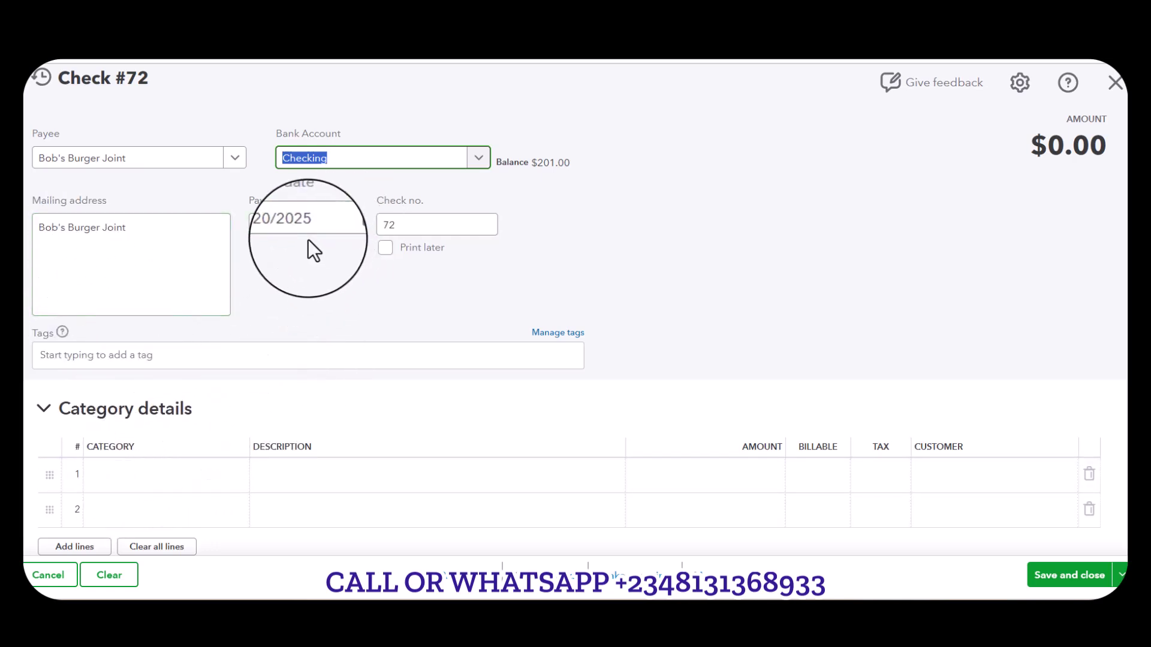
Categorise the check's first line as Accounts Payable (A/P)
{"action": "left_click", "coordinate": [154, 474]}
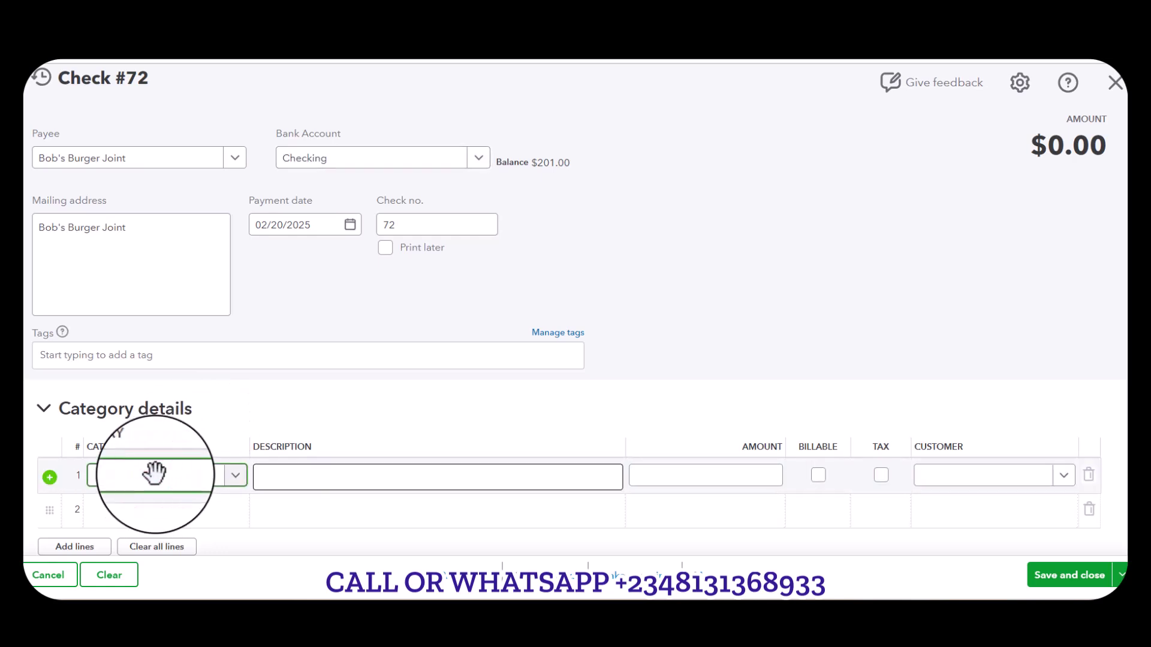
{"action": "type", "text": "accou"}
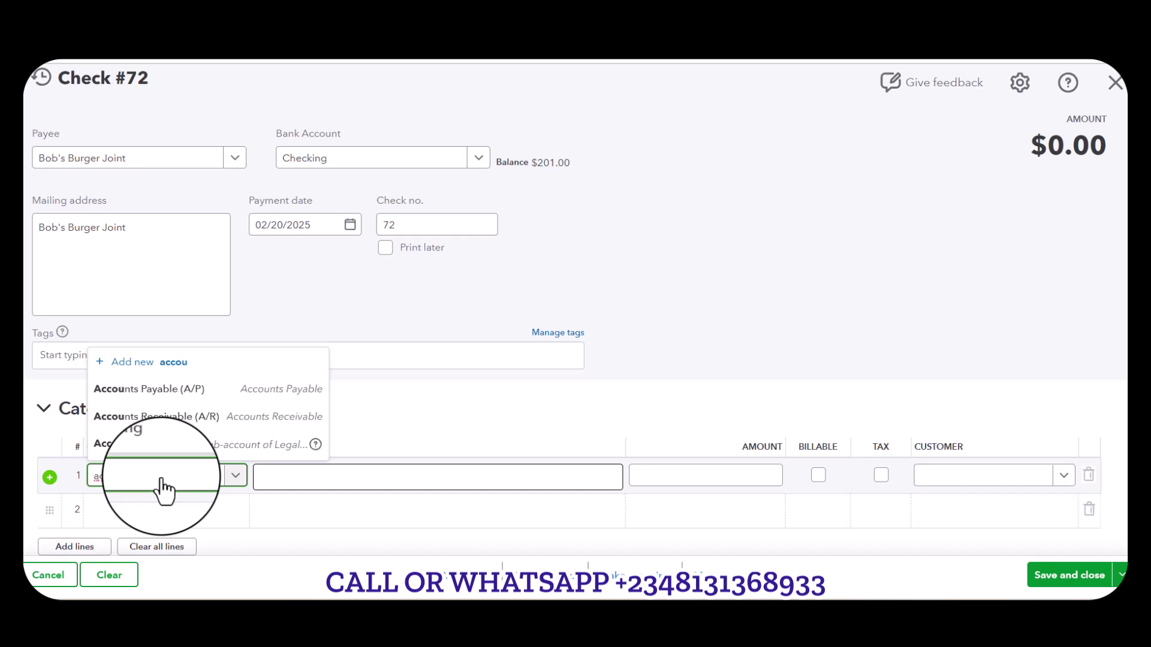
{"action": "left_click", "coordinate": [251, 398]}
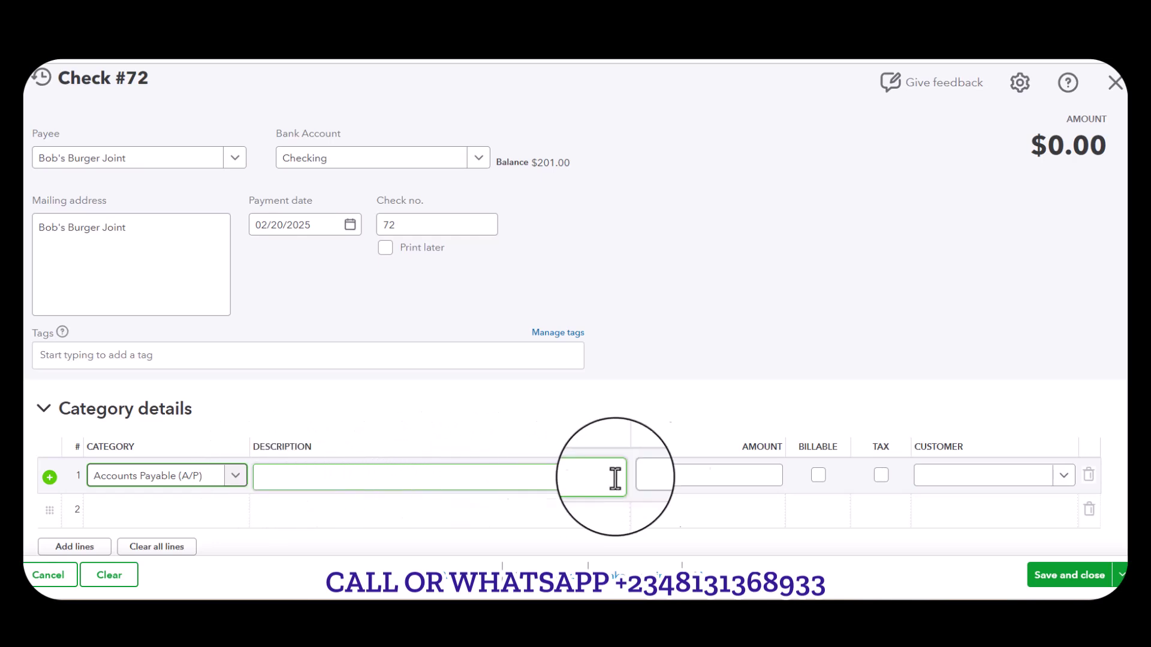
{"action": "left_click", "coordinate": [447, 480]}
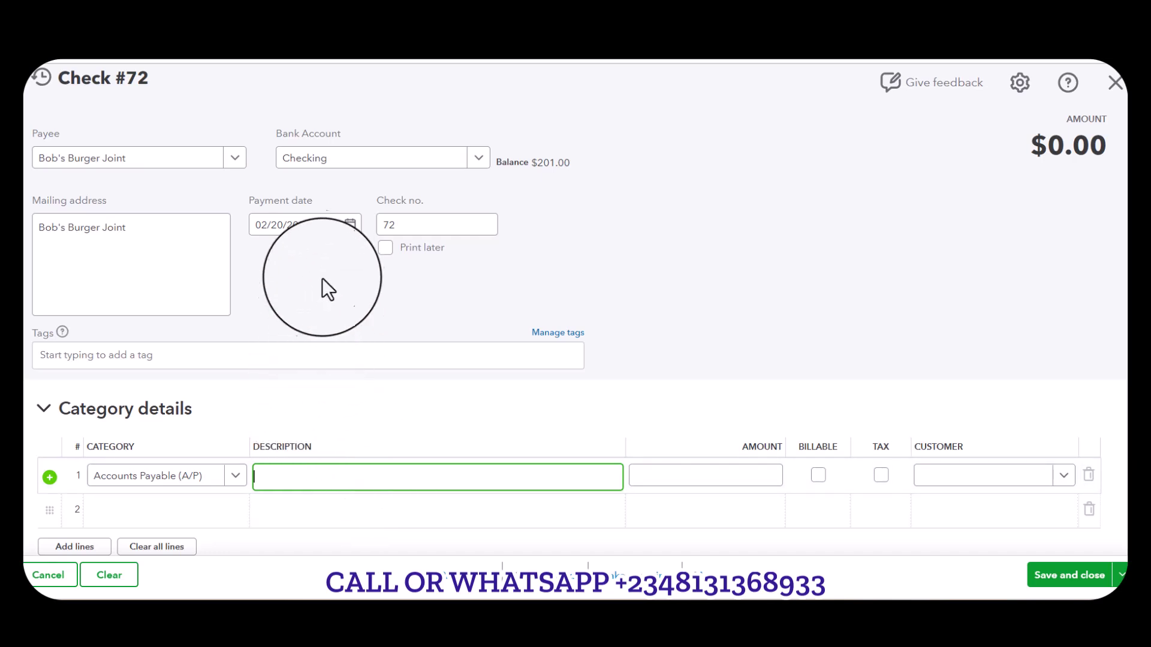
Enter the memo 'Being Advance Payment made', correcting the misspelled 'Payment'
{"action": "scroll", "coordinate": [397, 453], "scroll_direction": "down", "scroll_amount": 4}
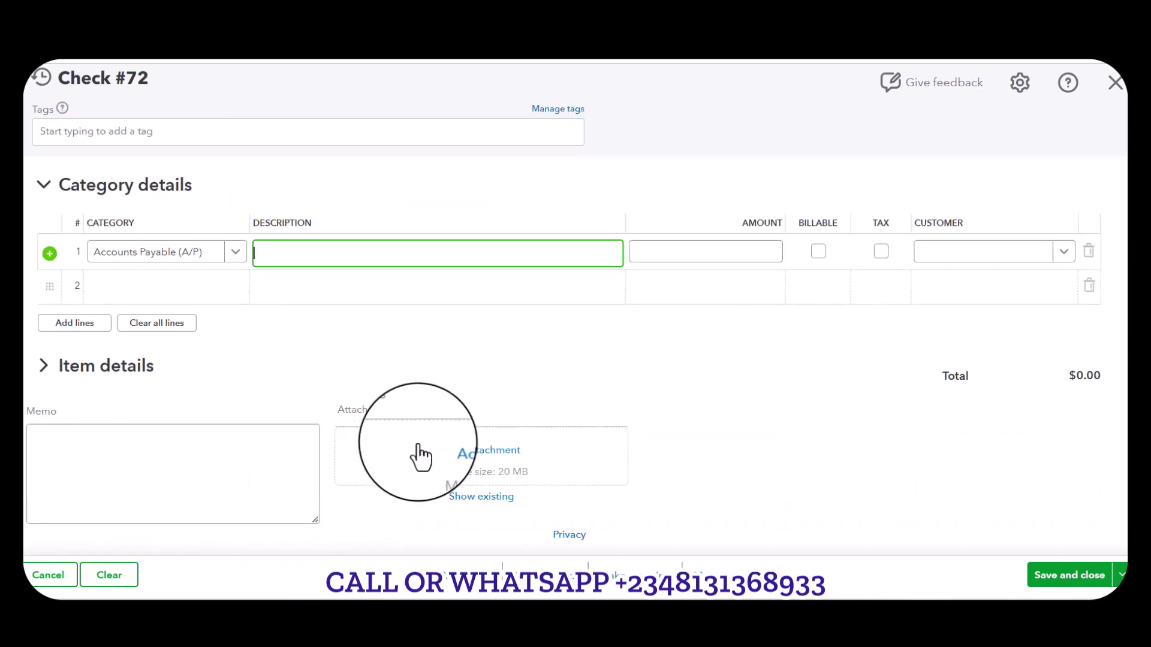
{"action": "left_click", "coordinate": [184, 486]}
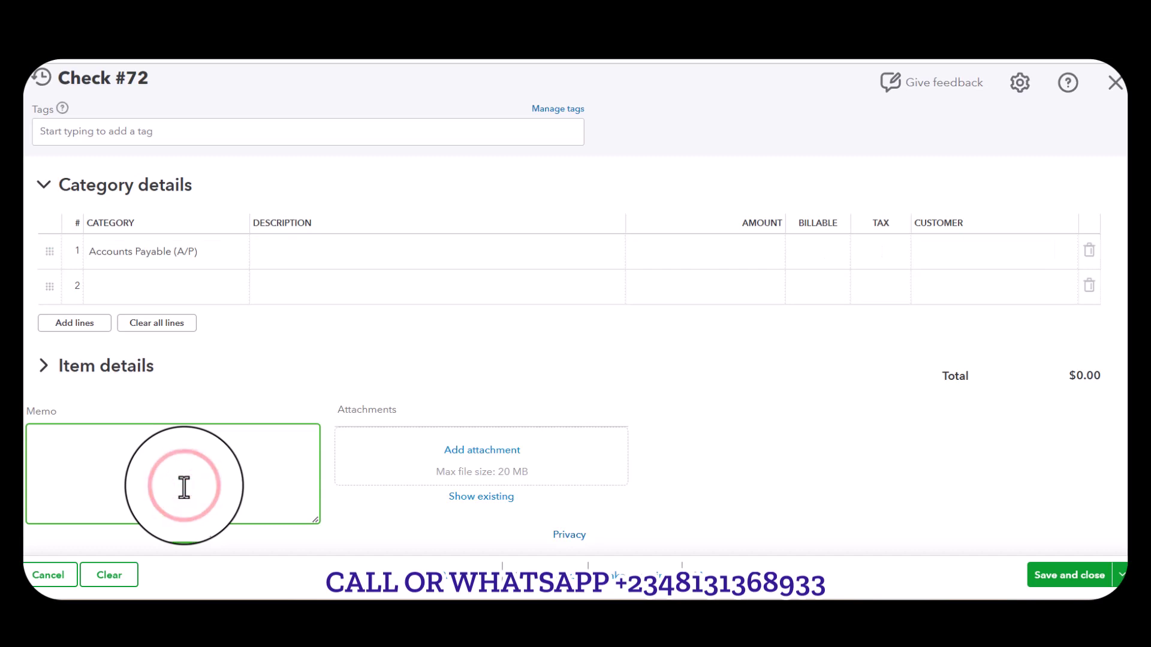
{"action": "type", "text": "Being Advance APyment"}
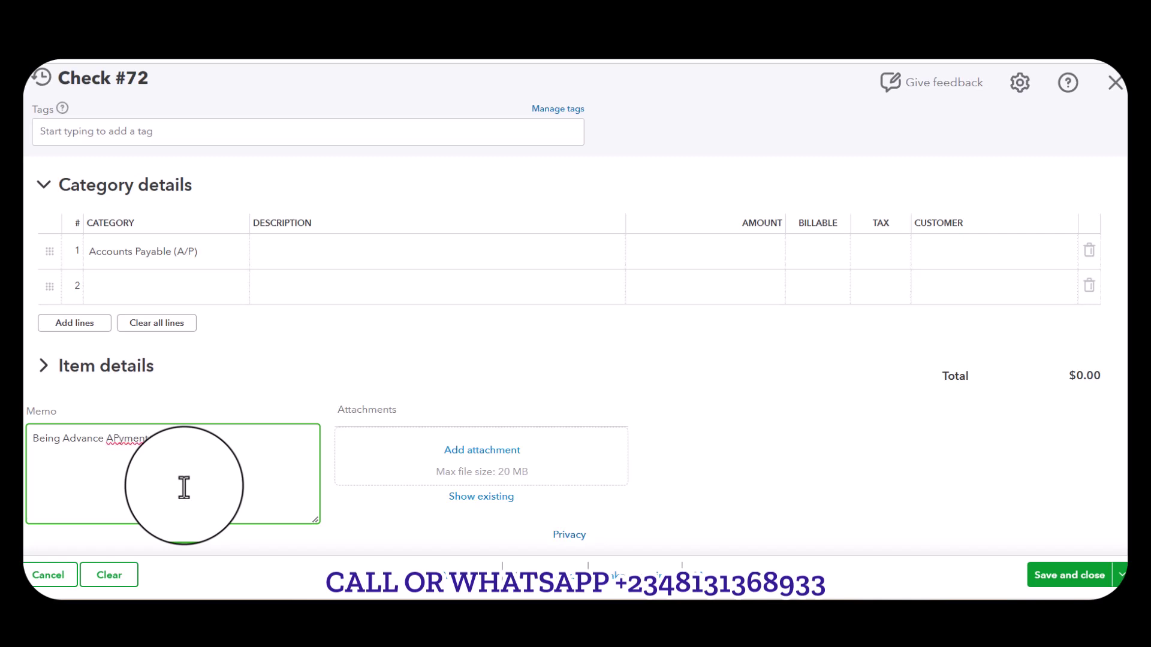
{"action": "type", "text": "made"}
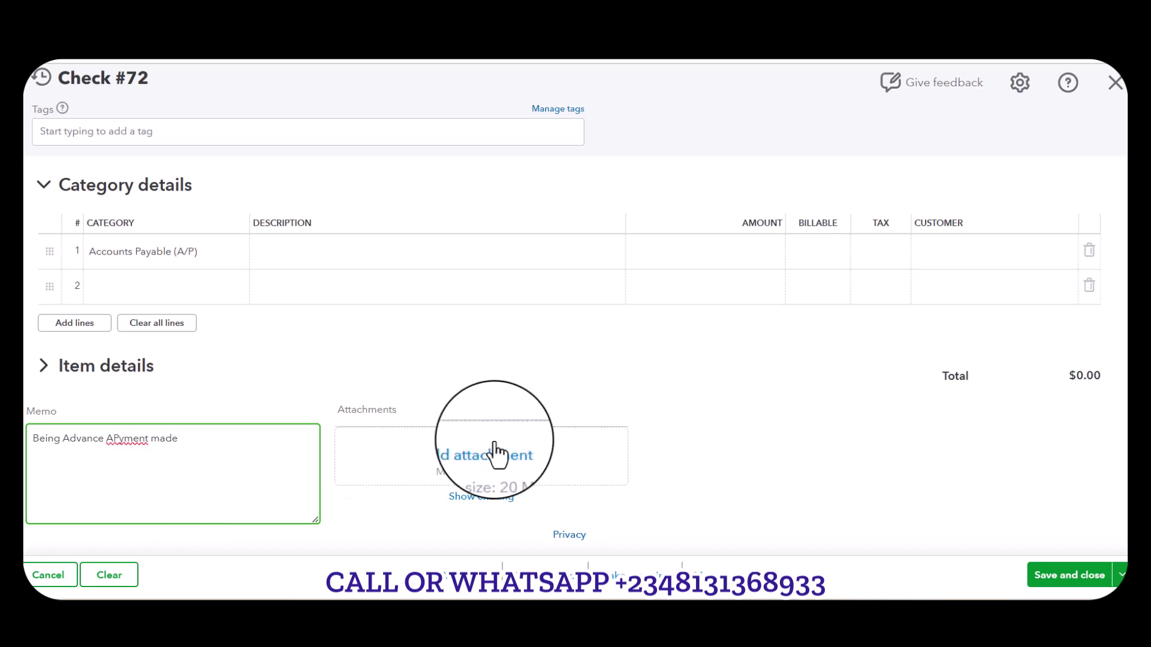
{"action": "left_click", "coordinate": [115, 444]}
{"action": "key", "text": "BackSpace"}
{"action": "key", "text": "BackSpace"}
{"action": "type", "text": "Pa"}
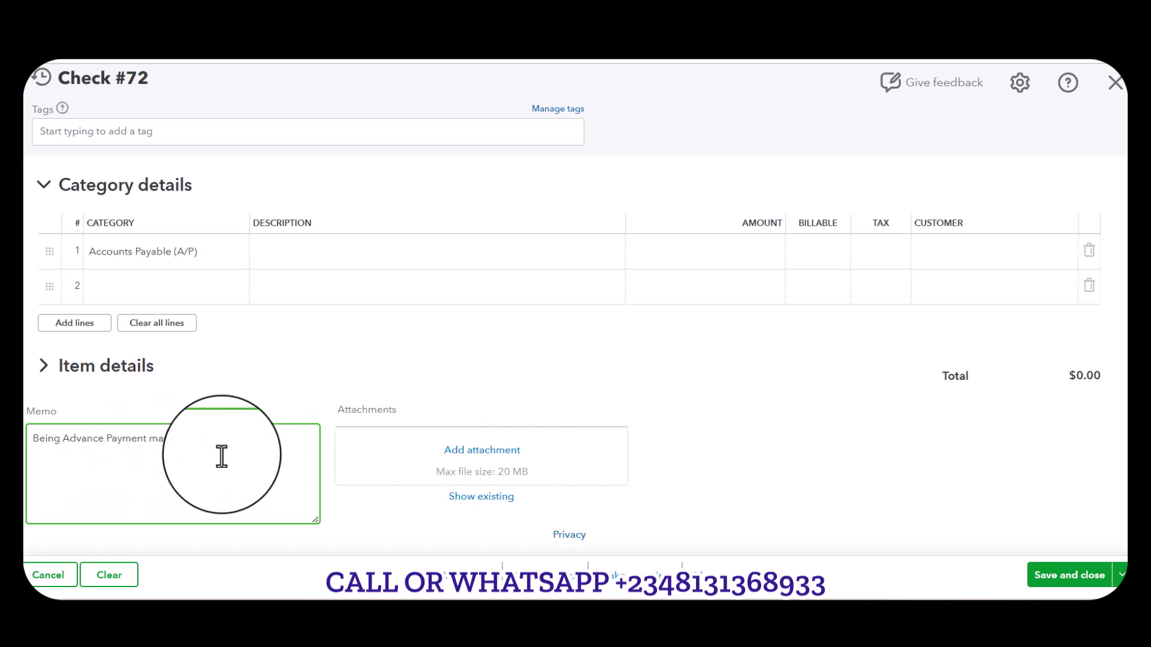
{"action": "scroll", "coordinate": [223, 456], "scroll_direction": "up", "scroll_amount": 4}
{"action": "scroll", "coordinate": [383, 457], "scroll_direction": "down", "scroll_amount": 4}
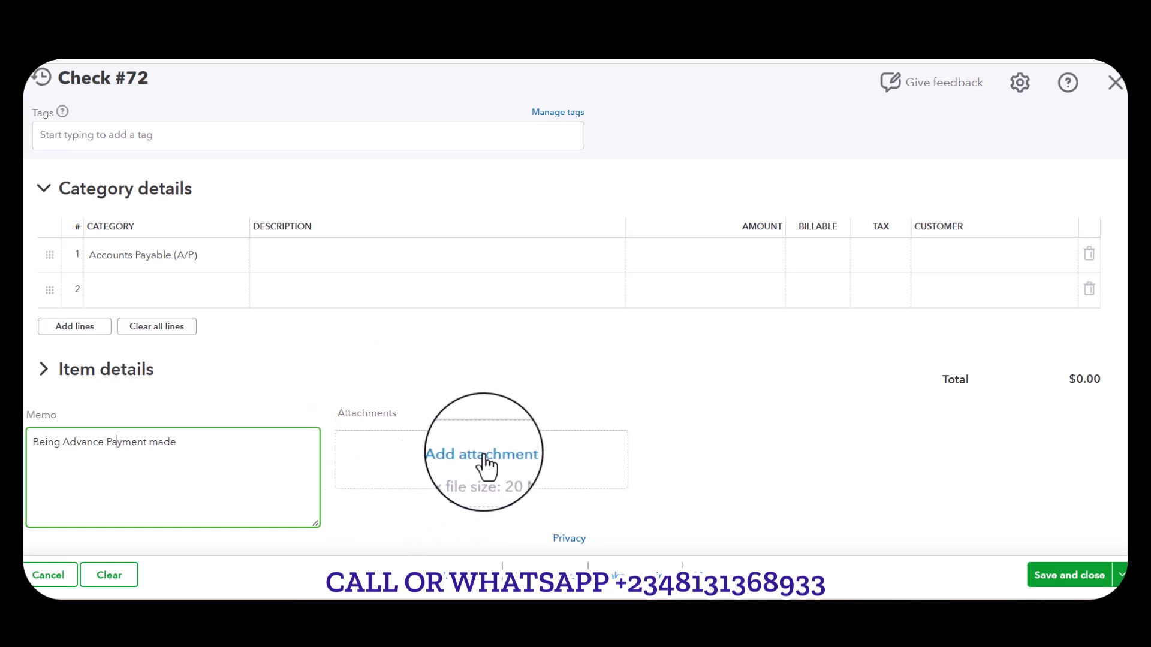
{"action": "scroll", "coordinate": [486, 471], "scroll_direction": "up", "scroll_amount": 4}
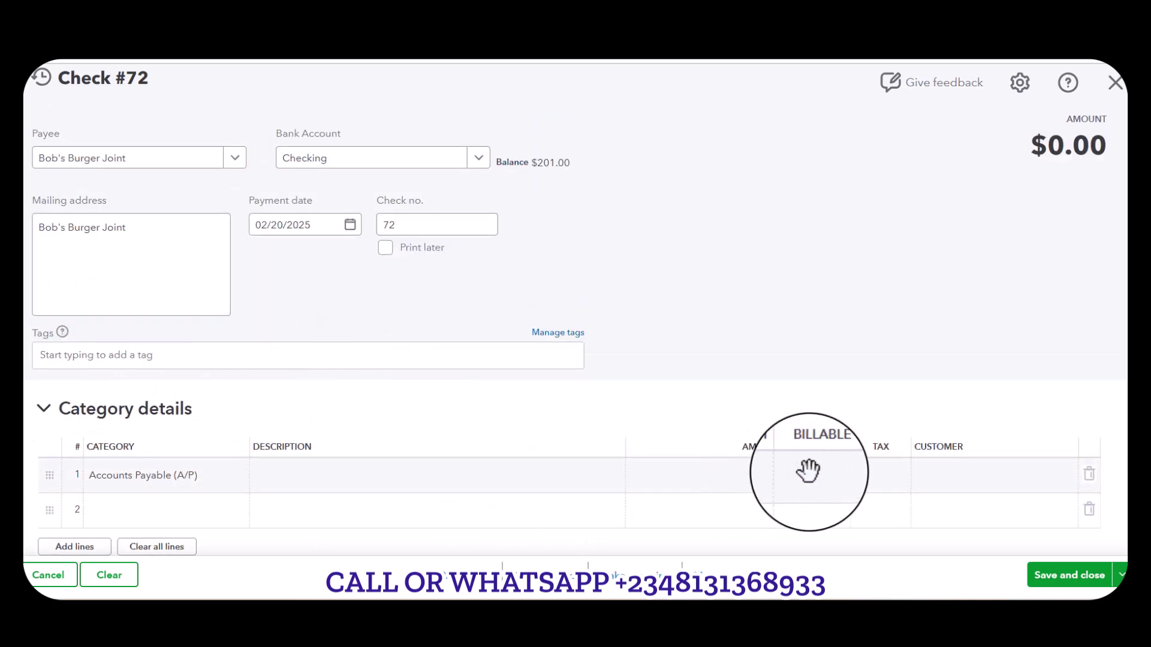
Enter 1000 as the Accounts Payable line amount and save and close the check
{"action": "left_click", "coordinate": [761, 475]}
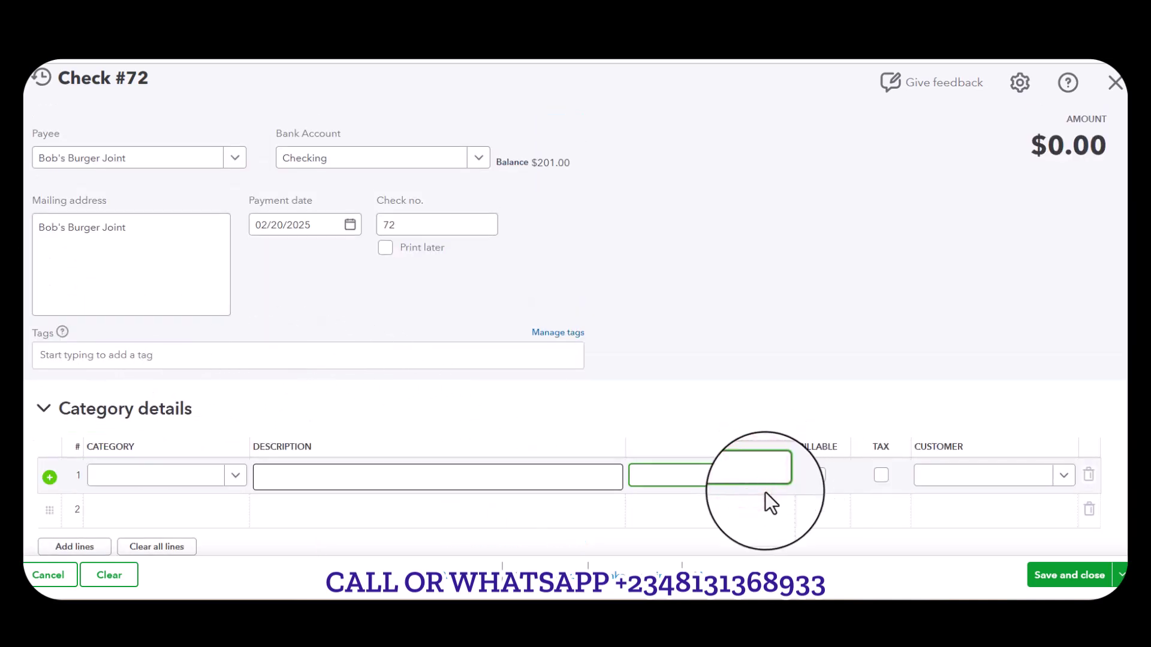
{"action": "type", "text": "1000"}
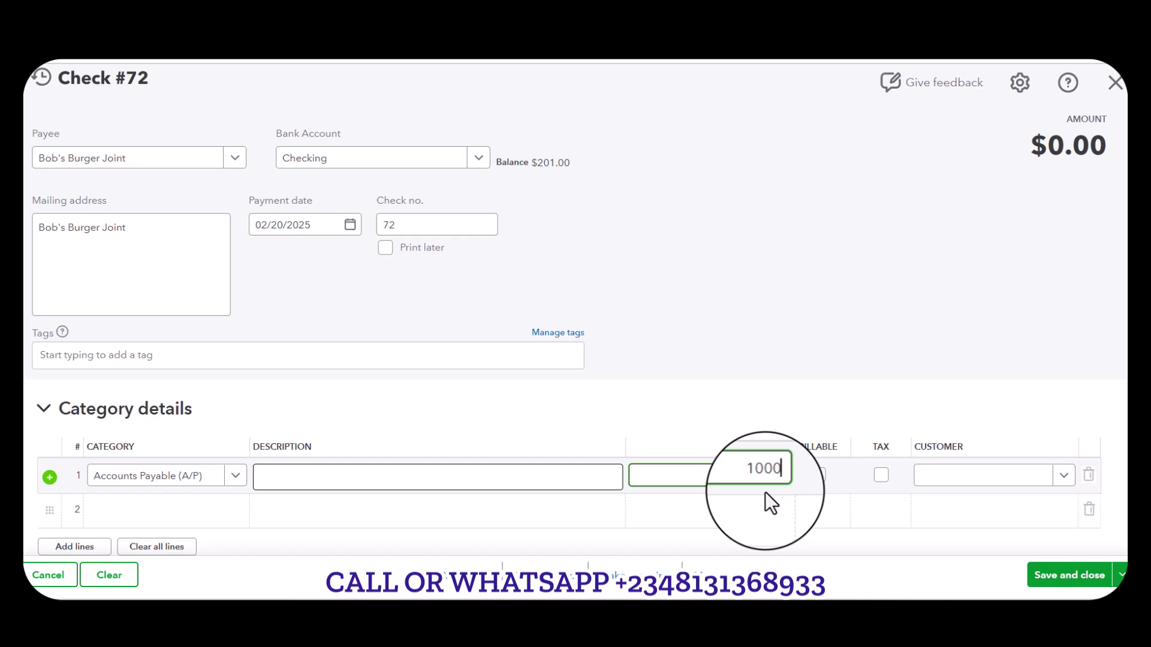
{"action": "key", "text": "Tab"}
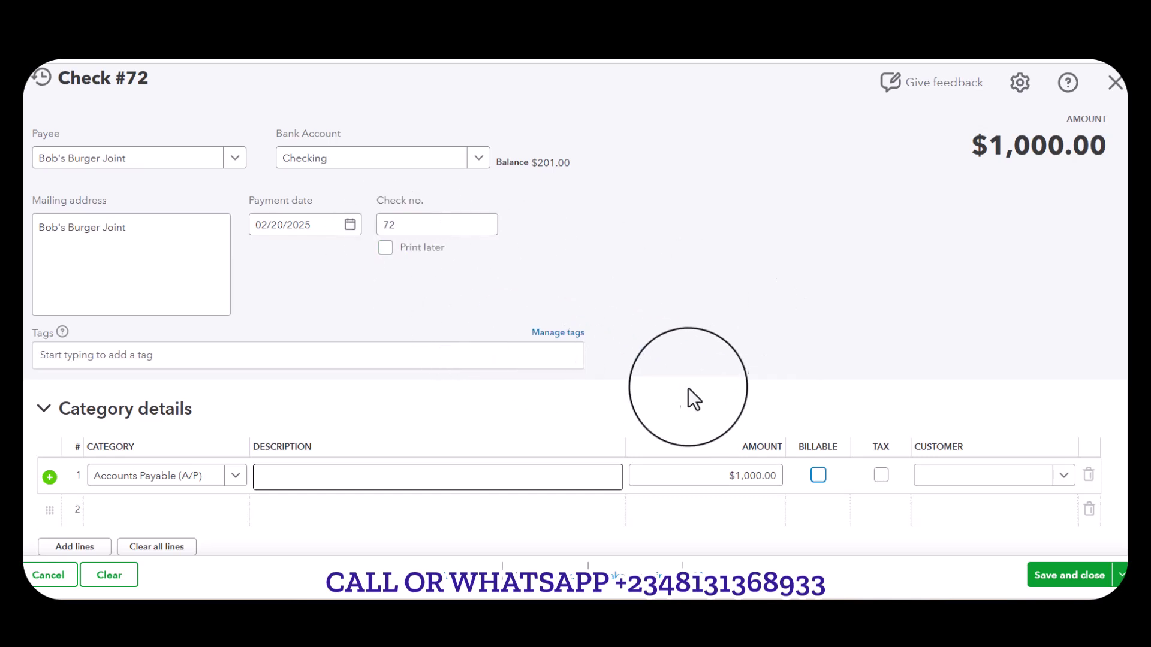
{"action": "scroll", "coordinate": [696, 390], "scroll_direction": "down", "scroll_amount": 2}
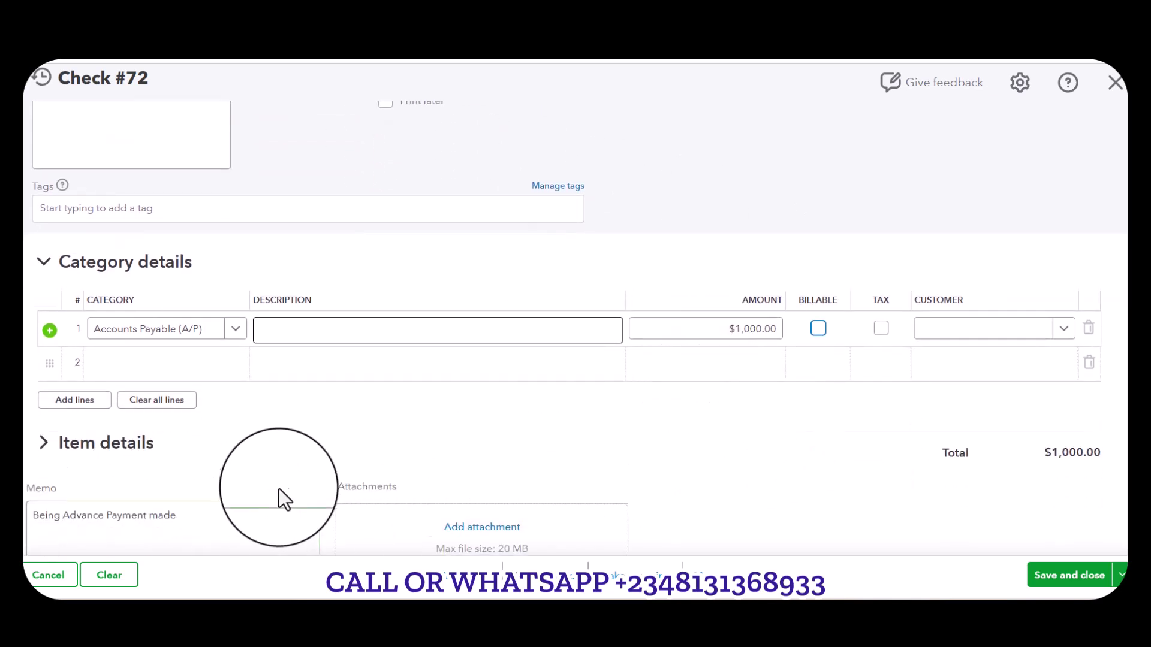
{"action": "scroll", "coordinate": [360, 483], "scroll_direction": "down", "scroll_amount": 1}
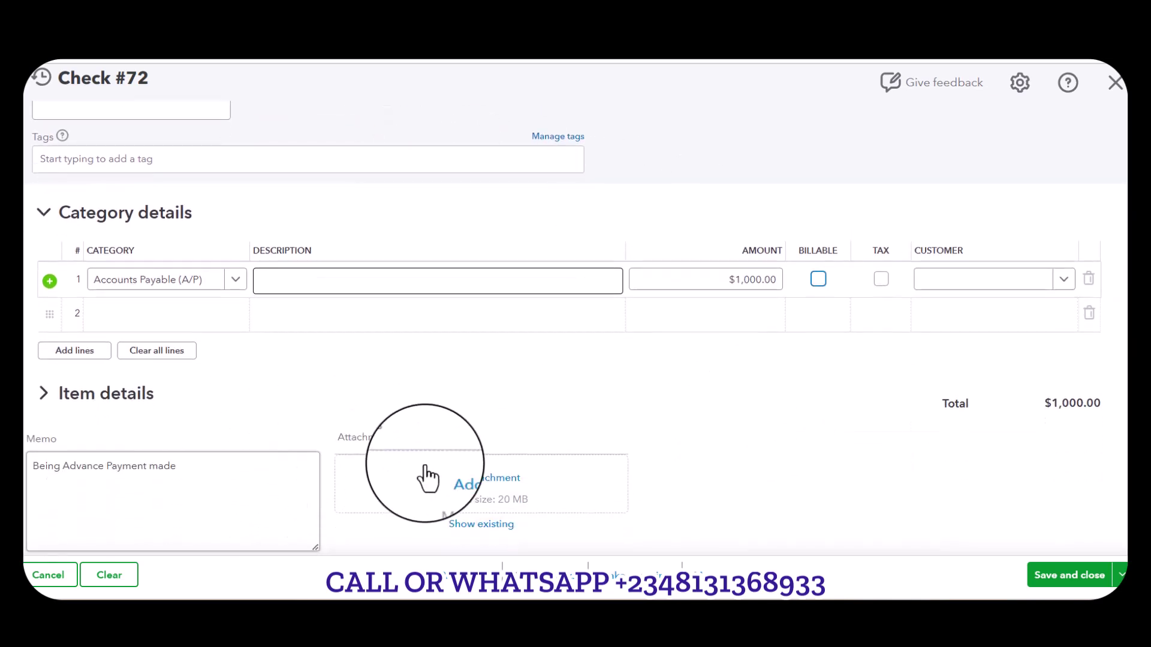
{"action": "left_click", "coordinate": [1097, 576]}
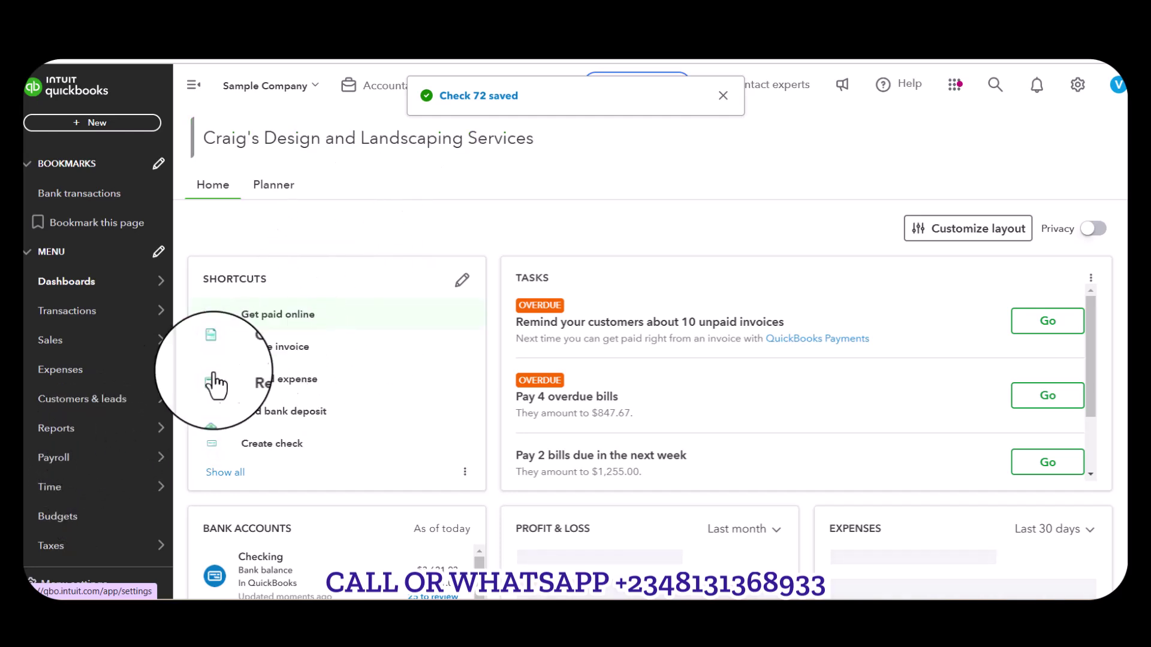
Go to Reports and open the Standard reports list
{"action": "left_click", "coordinate": [96, 429]}
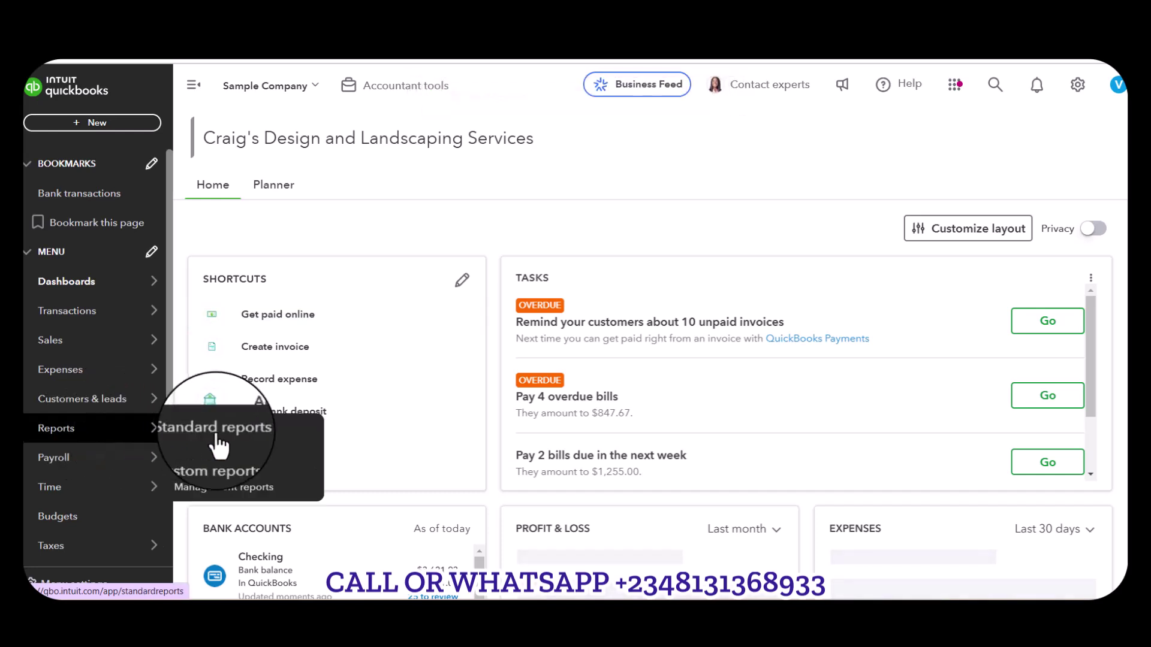
{"action": "left_click", "coordinate": [223, 437]}
{"action": "left_click", "coordinate": [150, 429]}
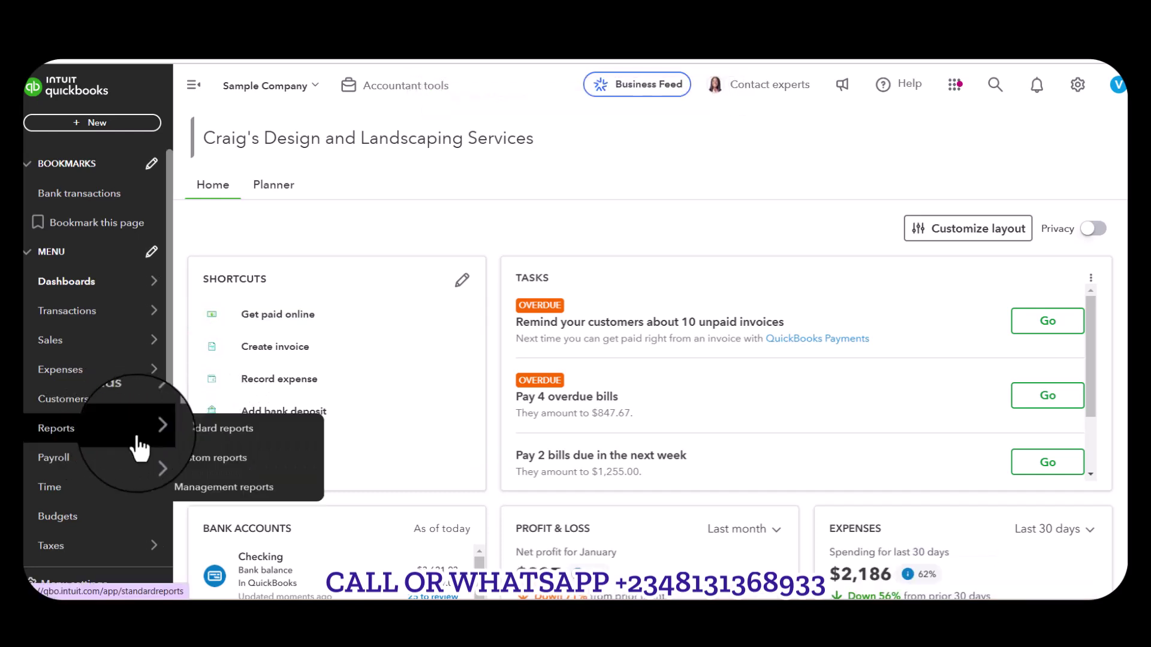
{"action": "left_click", "coordinate": [207, 429]}
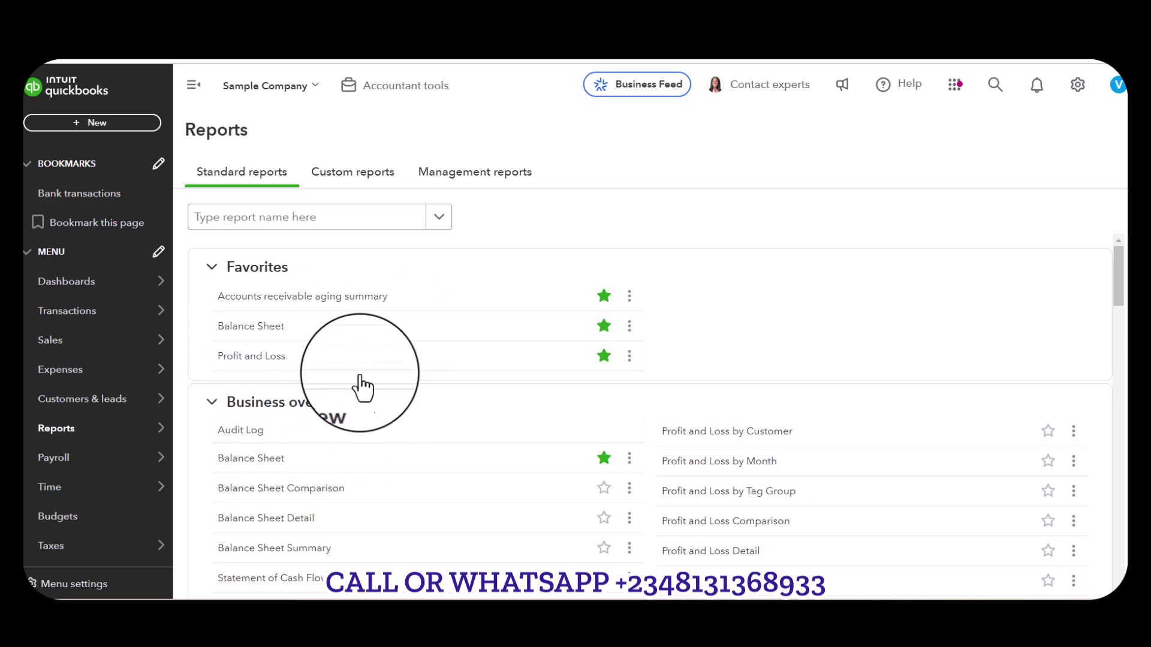
Open the Balance Sheet and run it from 02/20/2025 to 02/20/2025
{"action": "left_click", "coordinate": [232, 327]}
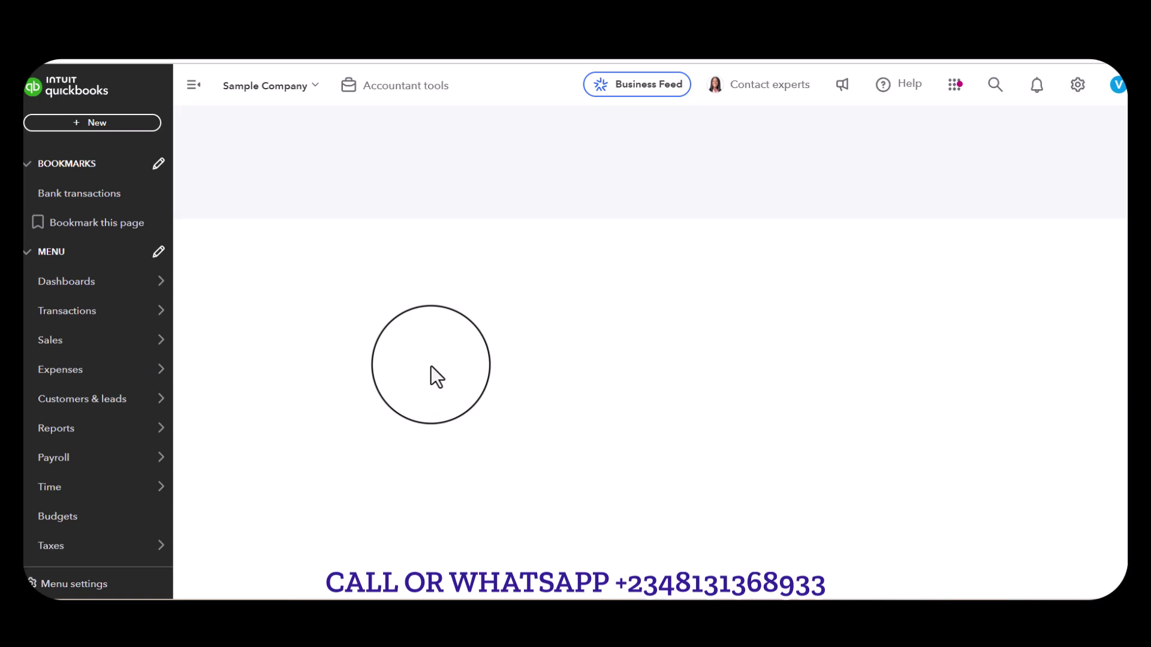
{"action": "scroll", "coordinate": [430, 366], "scroll_direction": "down", "scroll_amount": 7}
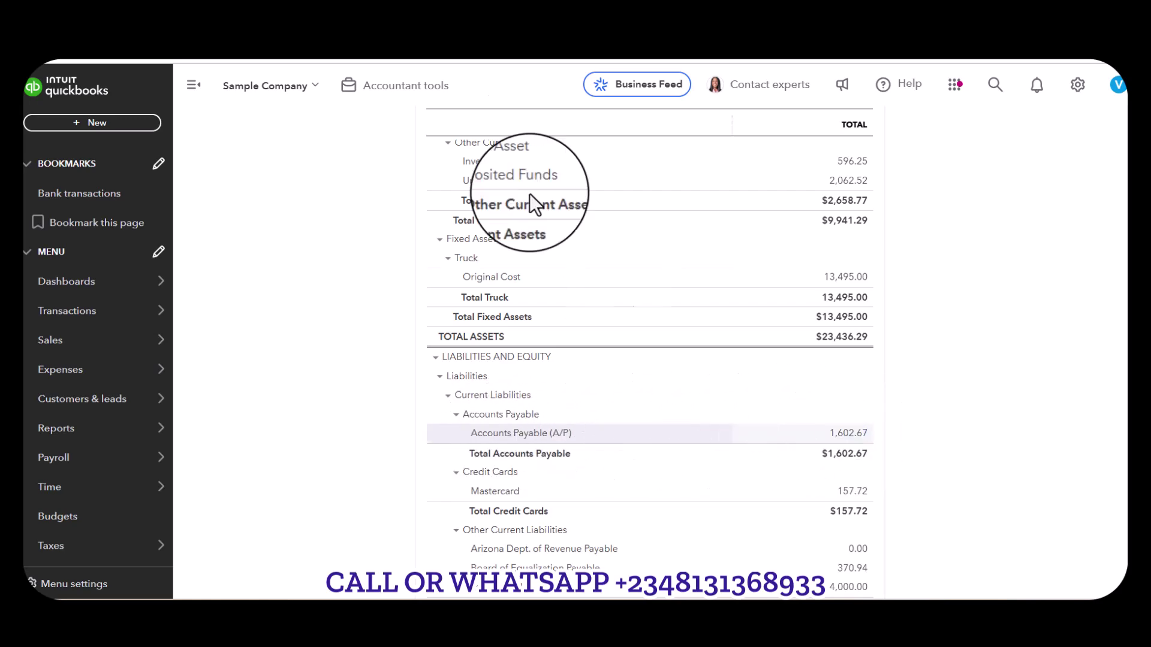
{"action": "scroll", "coordinate": [587, 246], "scroll_direction": "up", "scroll_amount": 5}
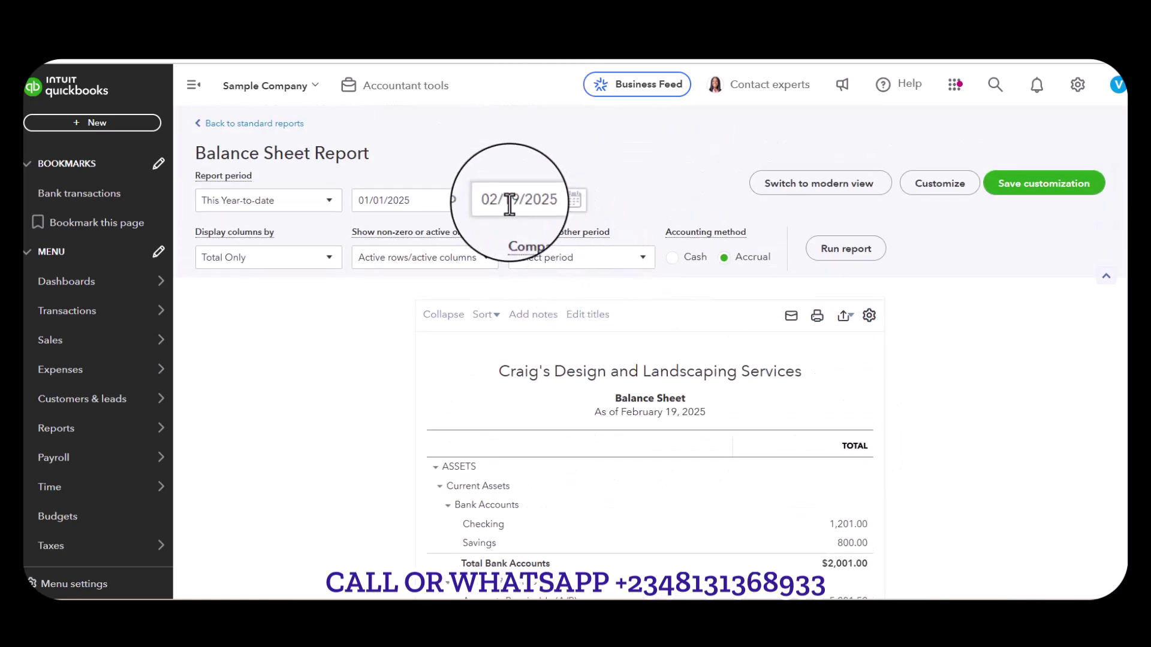
{"action": "left_click", "coordinate": [573, 199]}
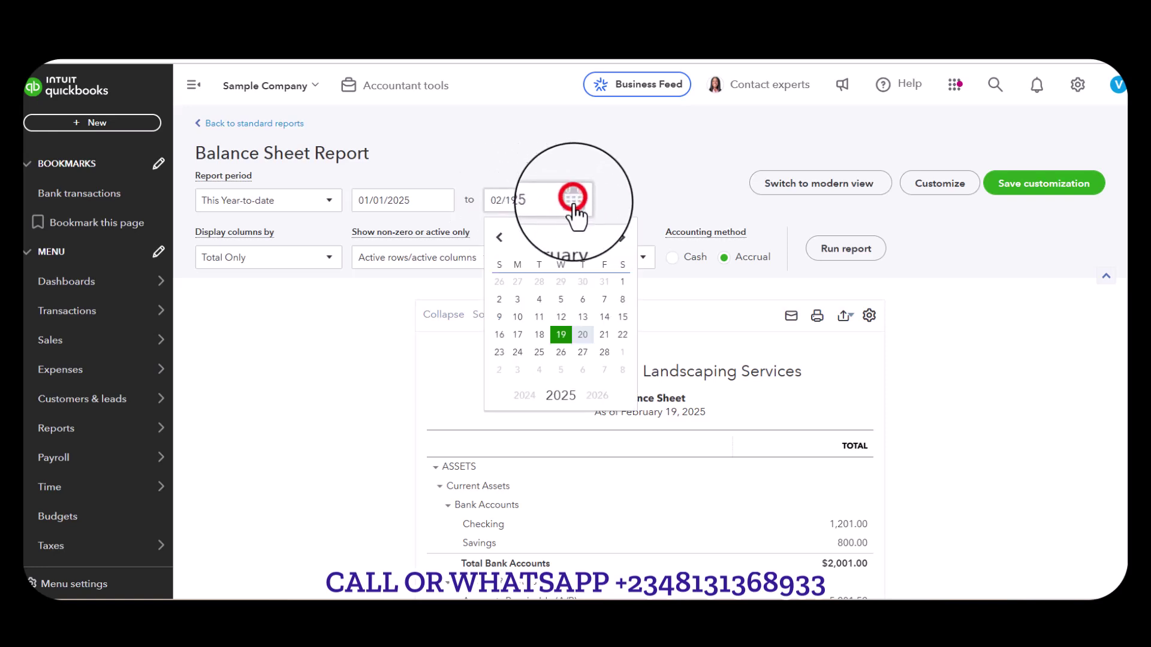
{"action": "left_click", "coordinate": [581, 334]}
{"action": "left_click", "coordinate": [440, 200]}
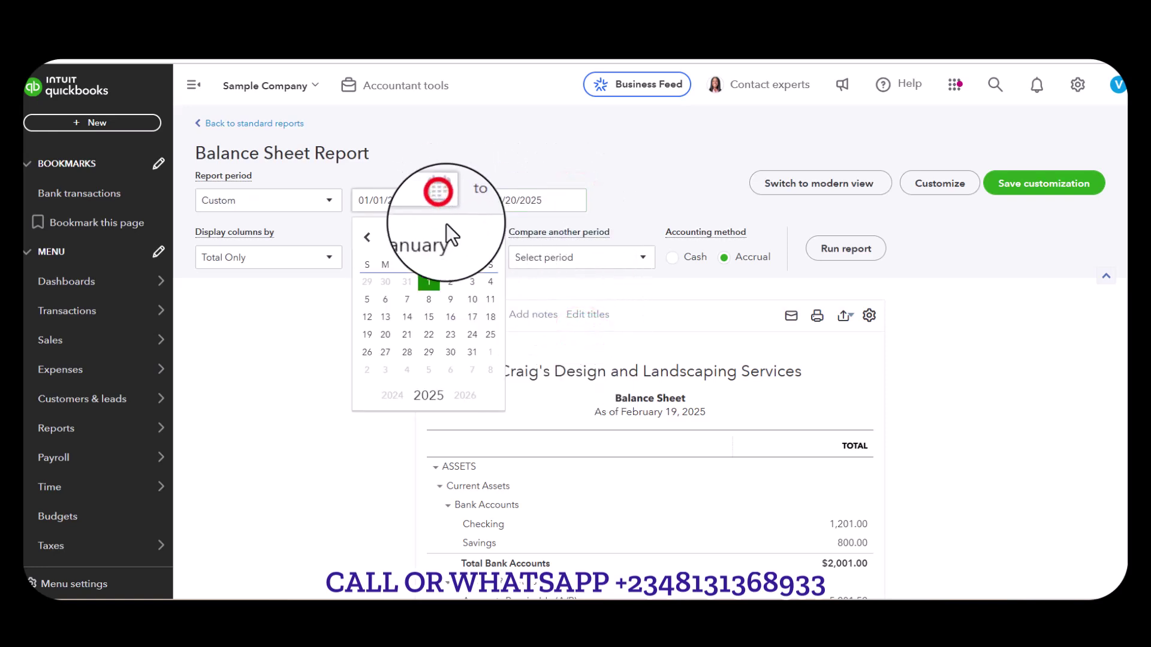
{"action": "left_click", "coordinate": [488, 238]}
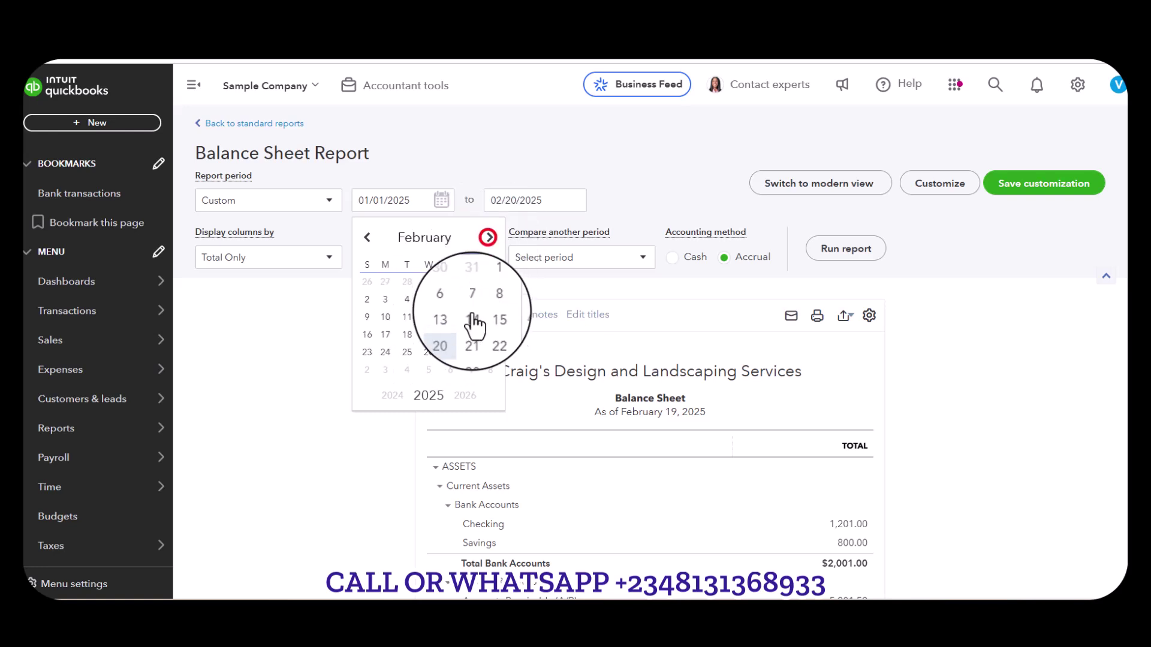
{"action": "left_click", "coordinate": [450, 334]}
{"action": "left_click", "coordinate": [847, 248]}
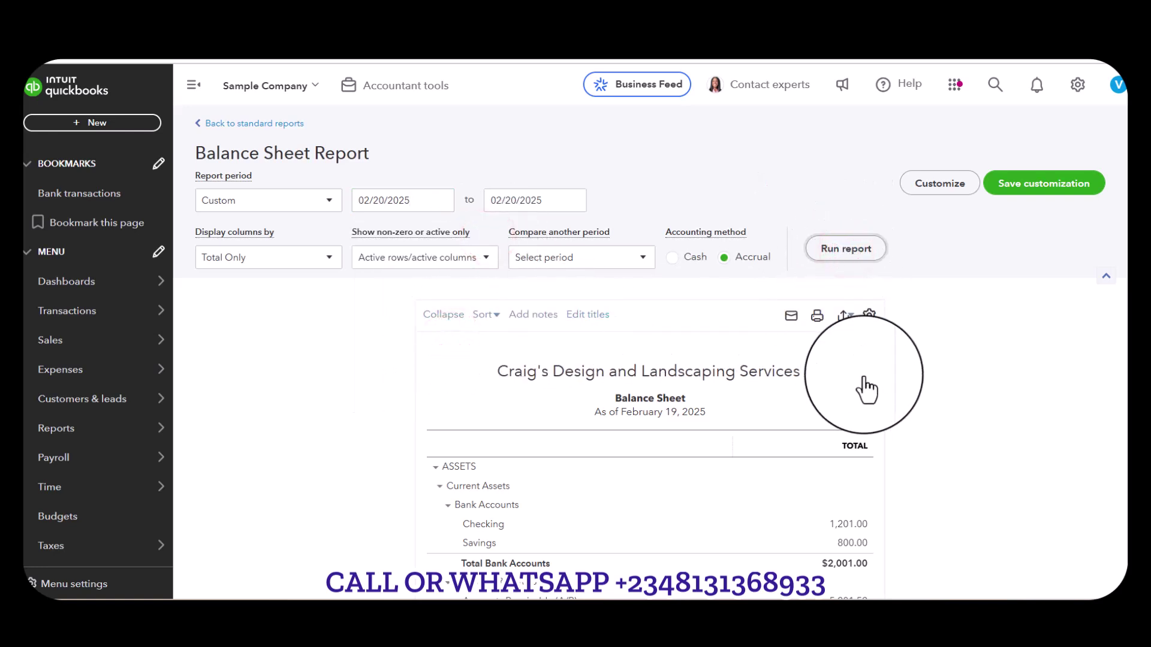
Review the report, showing Checking at -799.00 and Accounts Payable (A/P) at 102.67
{"action": "scroll", "coordinate": [864, 390], "scroll_direction": "down", "scroll_amount": 3}
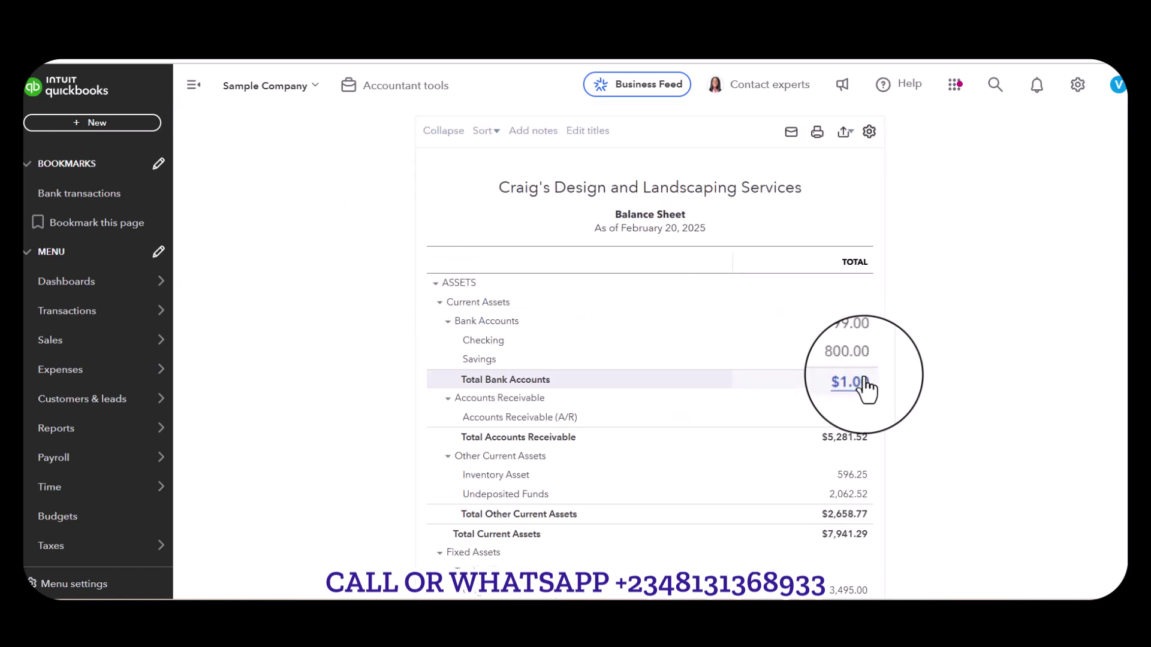
{"action": "mouse_move", "coordinate": [858, 597]}
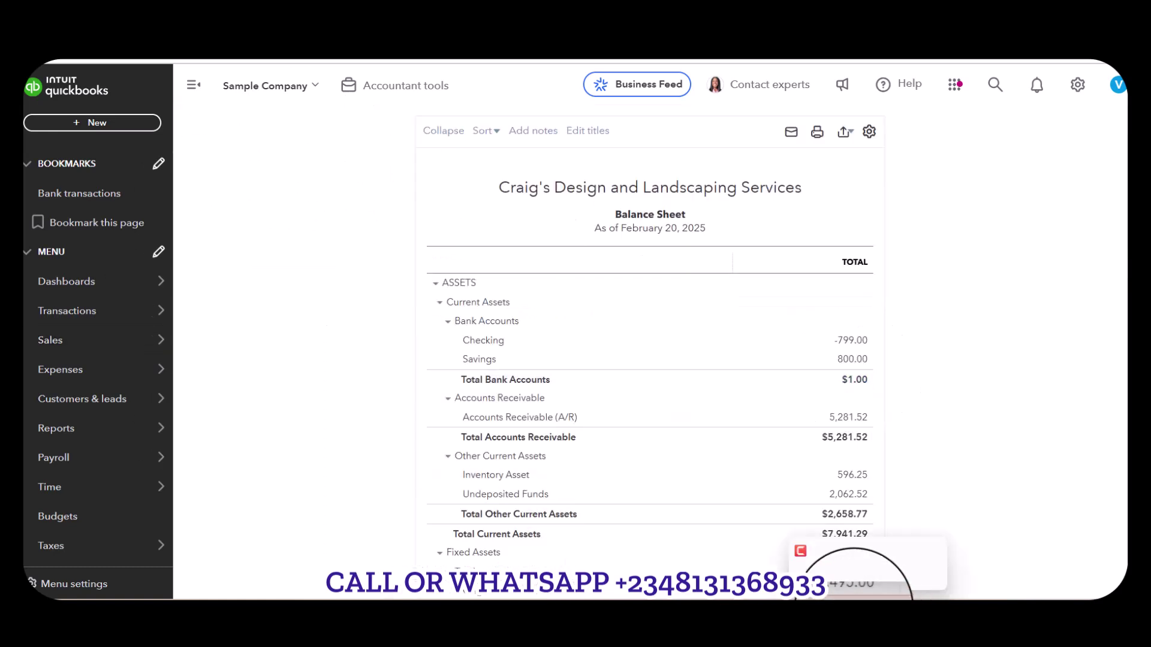
{"action": "left_click", "coordinate": [850, 573]}
{"action": "left_click", "coordinate": [603, 133]}
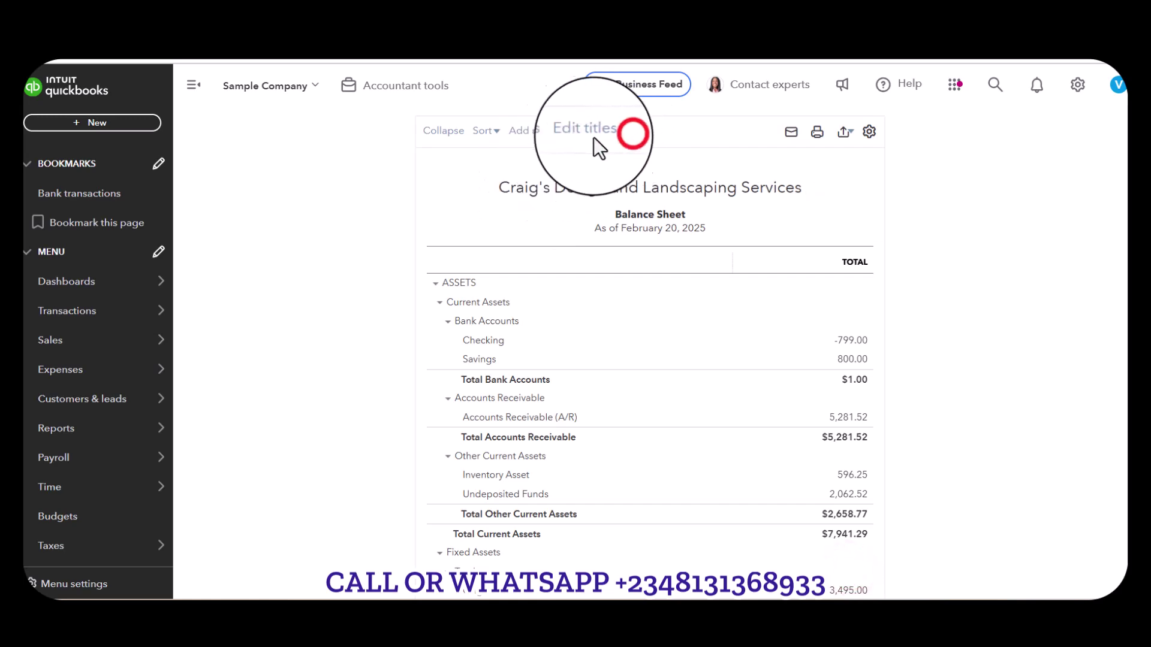
{"action": "left_click", "coordinate": [522, 133]}
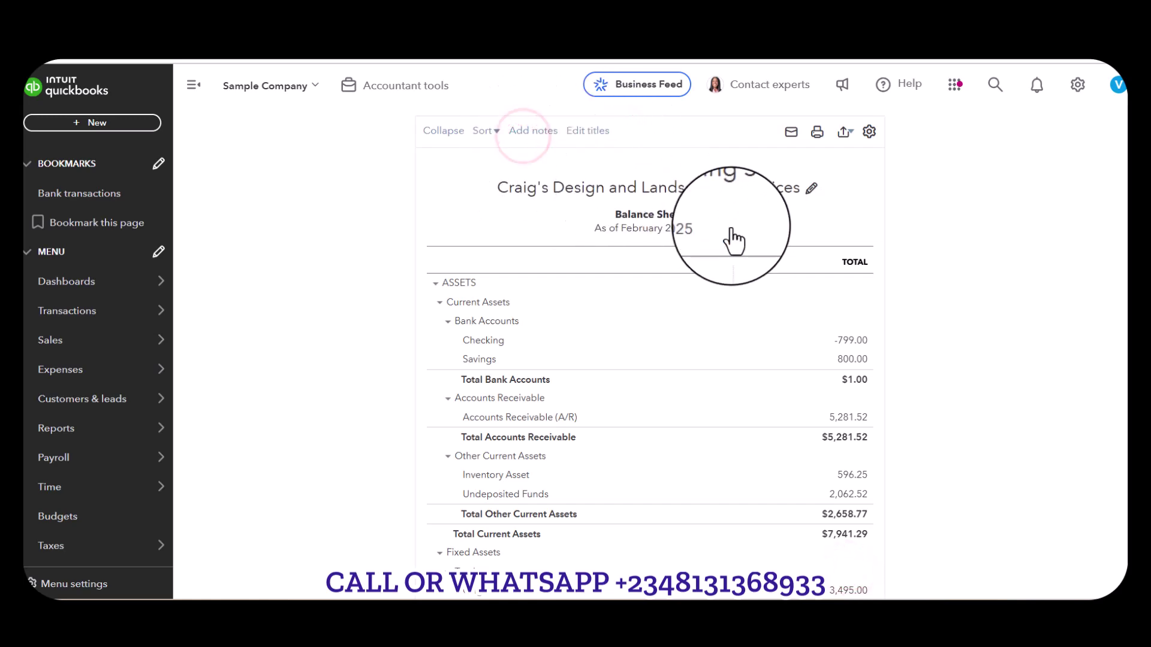
{"action": "scroll", "coordinate": [734, 240], "scroll_direction": "up", "scroll_amount": 3}
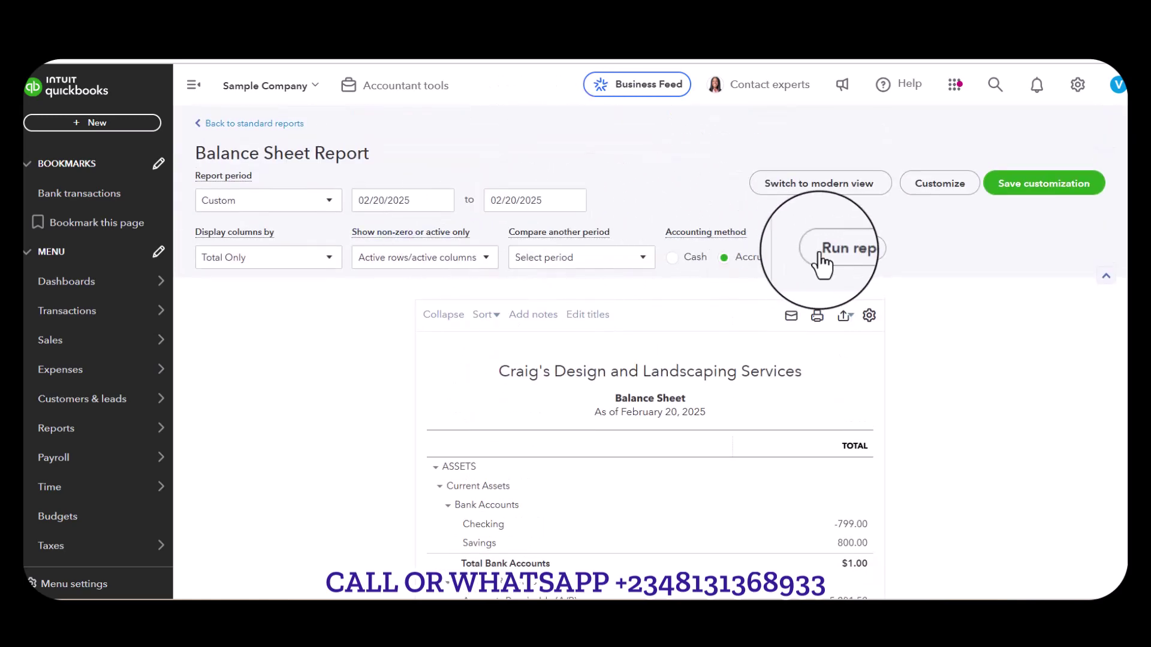
{"action": "scroll", "coordinate": [851, 264], "scroll_direction": "down", "scroll_amount": 5}
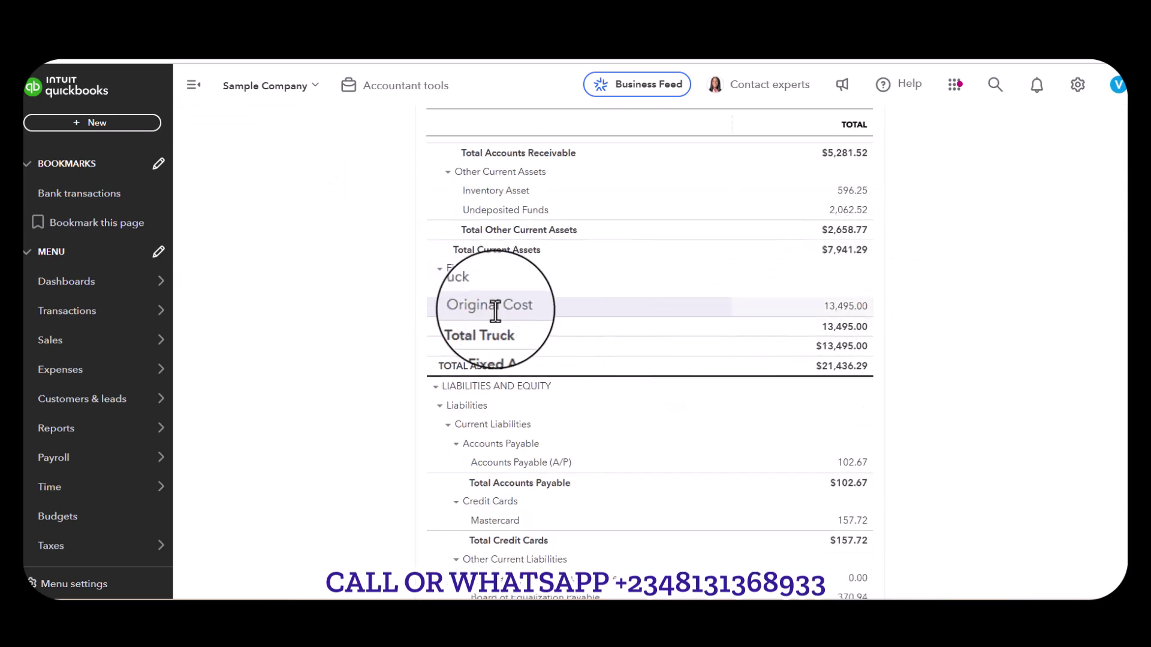
Drill into the 102.67 Accounts Payable balance and review the transaction report's filters
{"action": "left_click", "coordinate": [852, 463]}
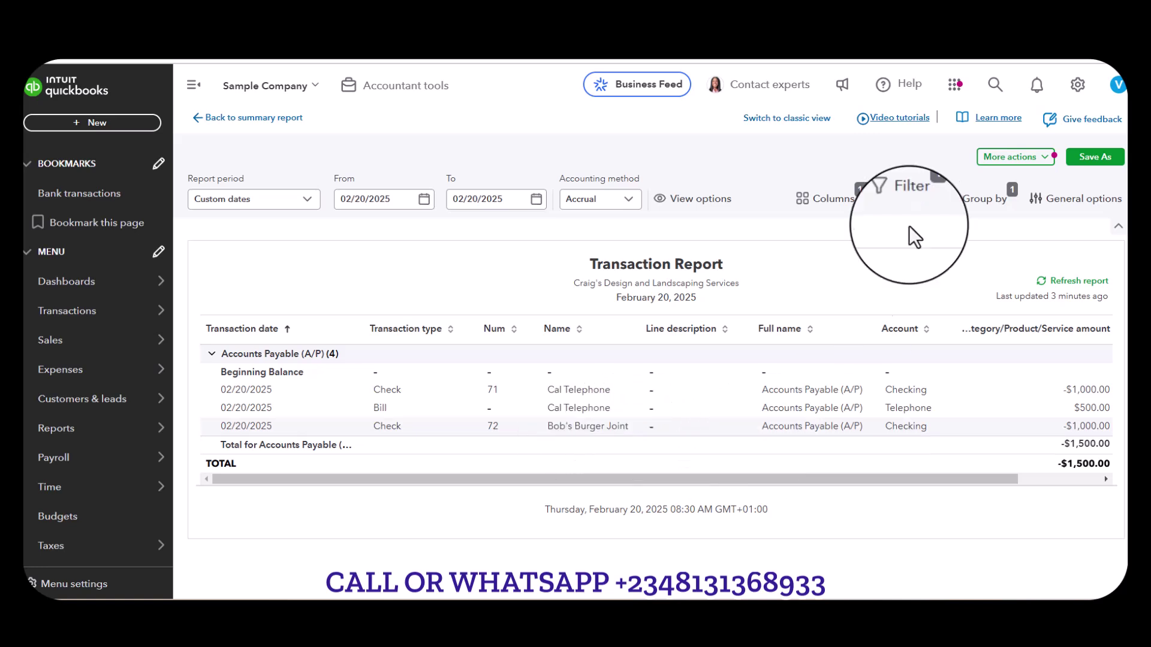
{"action": "left_click", "coordinate": [906, 200]}
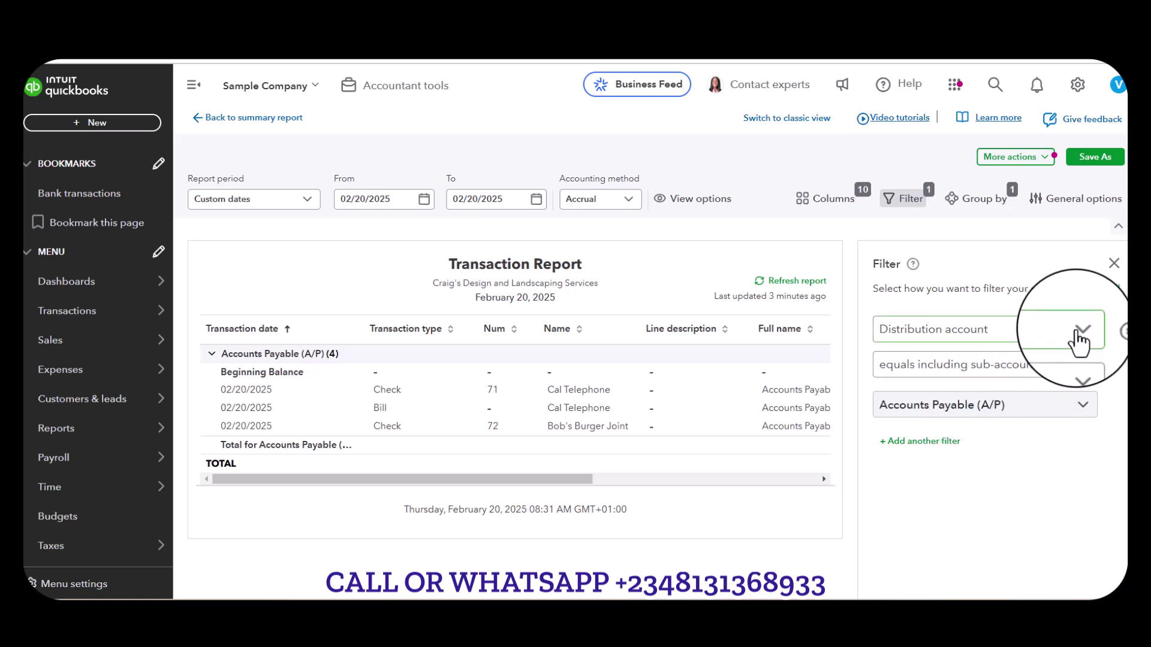
{"action": "left_click", "coordinate": [1114, 263]}
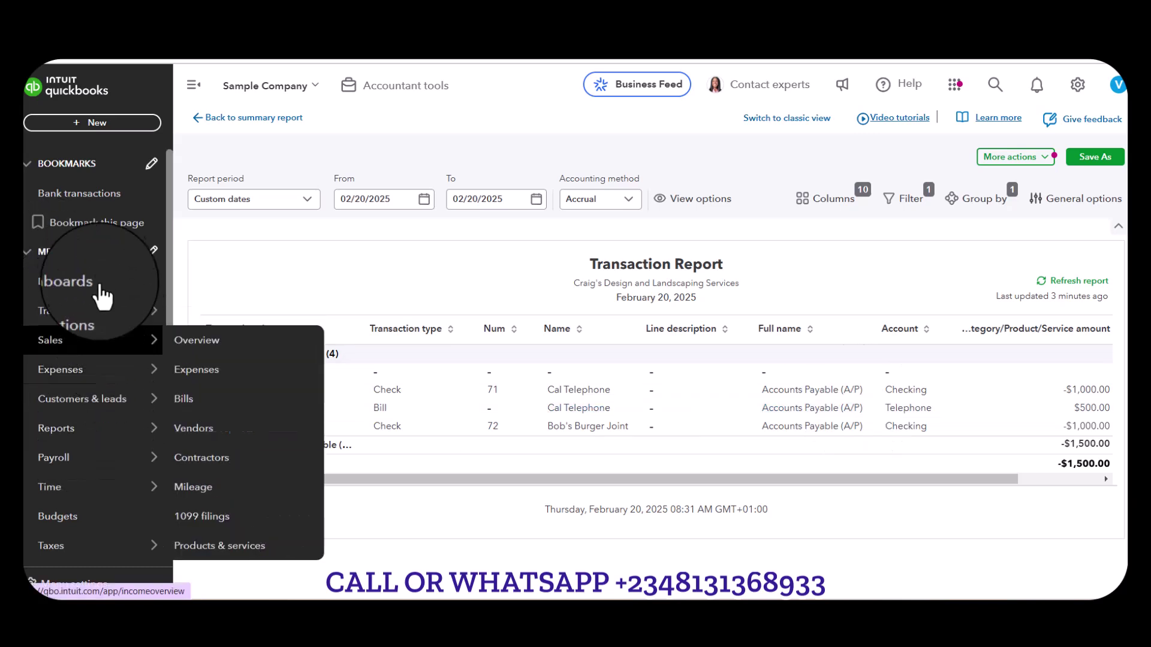
Check the vendor list under Expenses, then switch to the unpaid Bills tab
{"action": "mouse_move", "coordinate": [107, 359]}
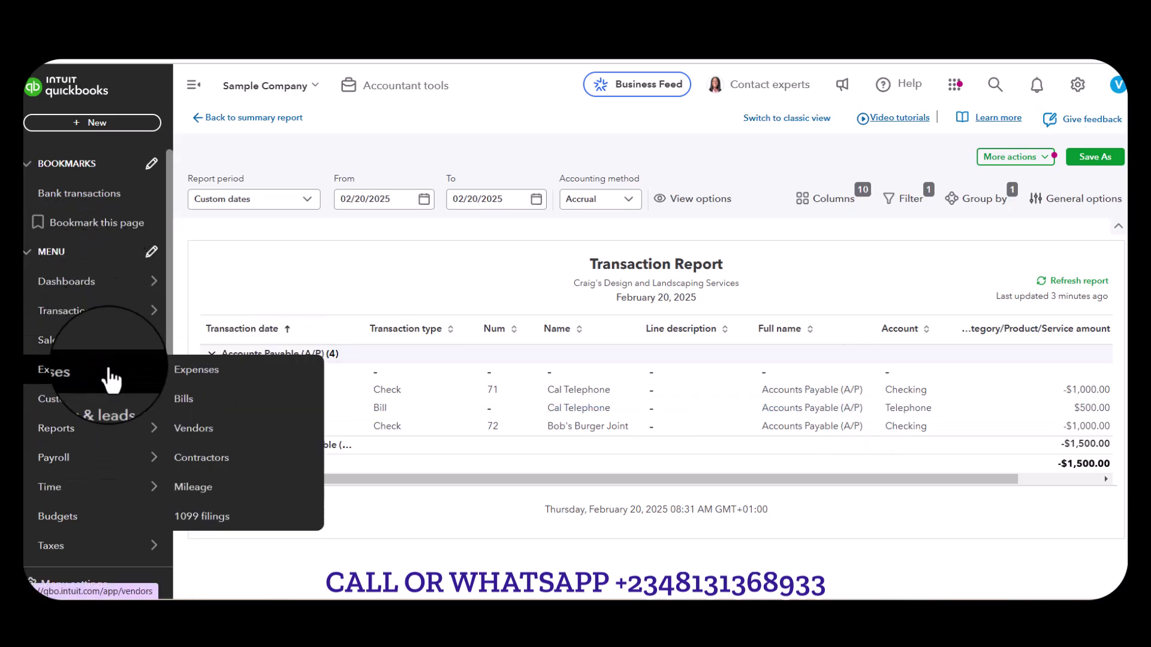
{"action": "left_click", "coordinate": [230, 429]}
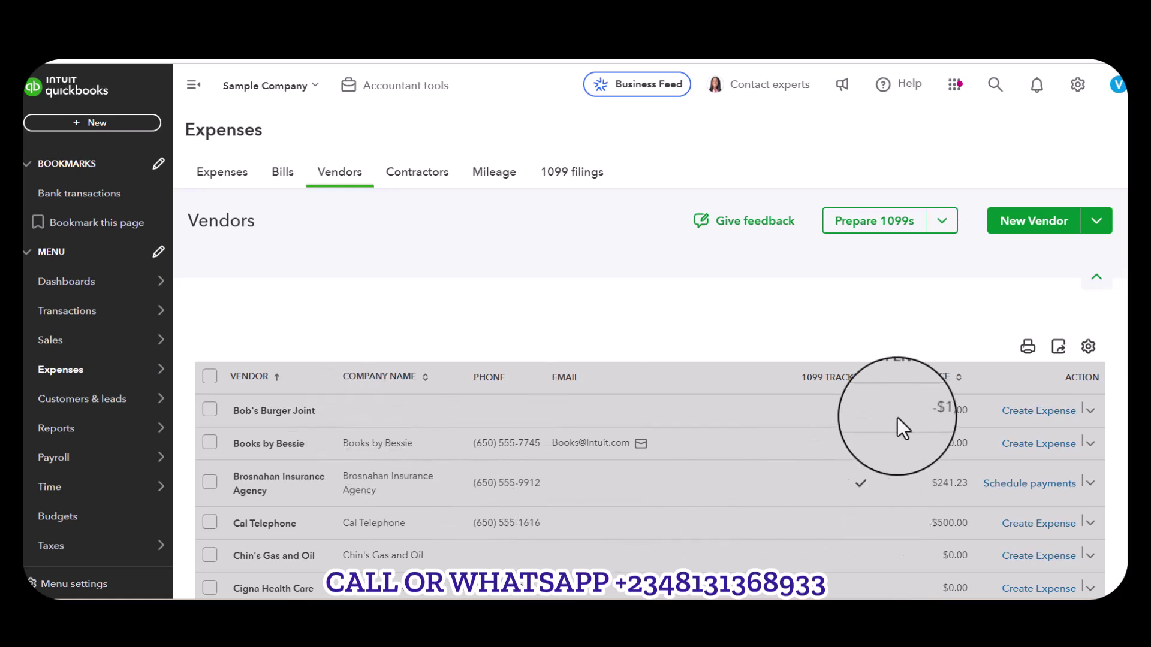
{"action": "scroll", "coordinate": [933, 322], "scroll_direction": "down", "scroll_amount": 1}
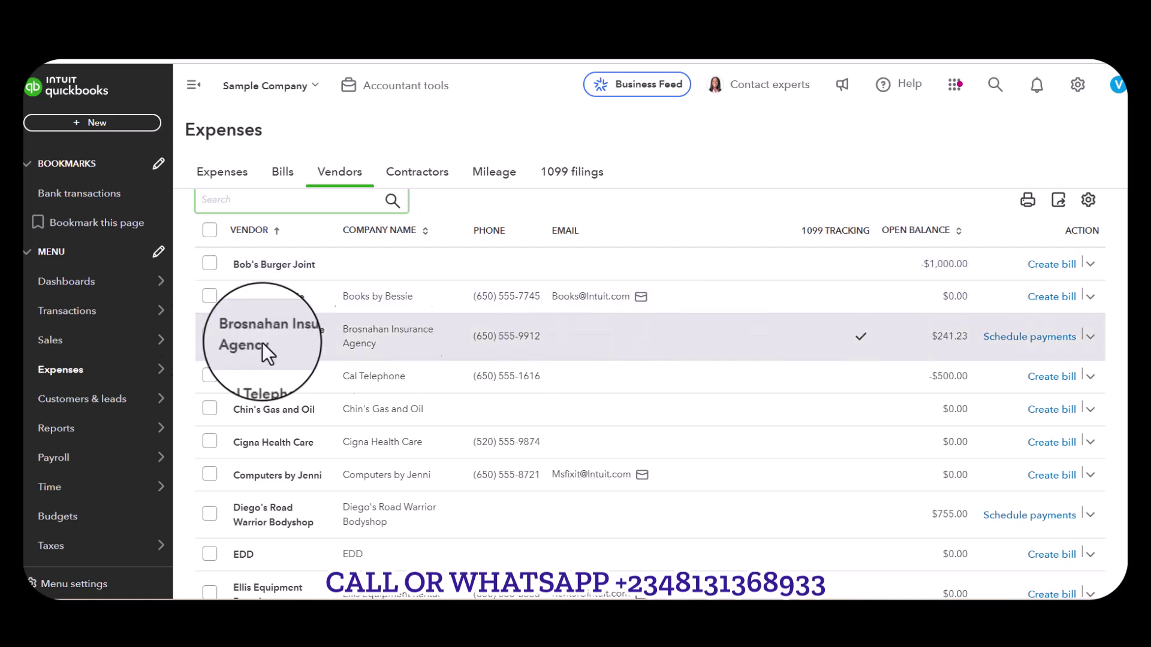
{"action": "left_click", "coordinate": [281, 178]}
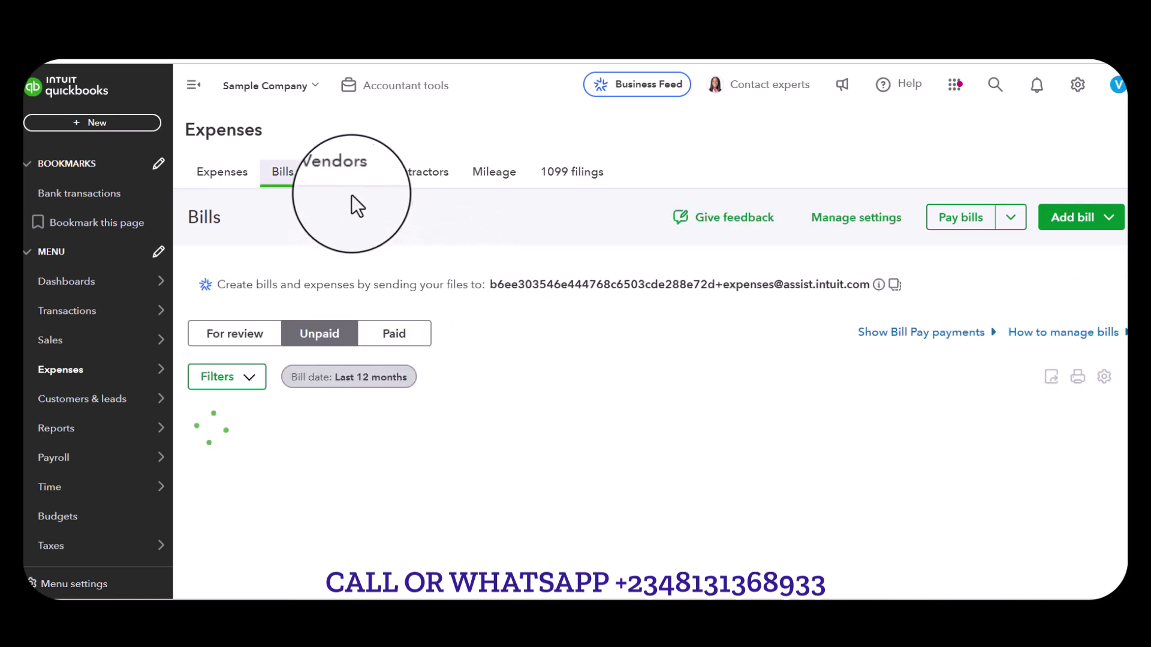
Switch to the Vendors tab and create a bill for Bob's Burger Joint
{"action": "left_click", "coordinate": [345, 174]}
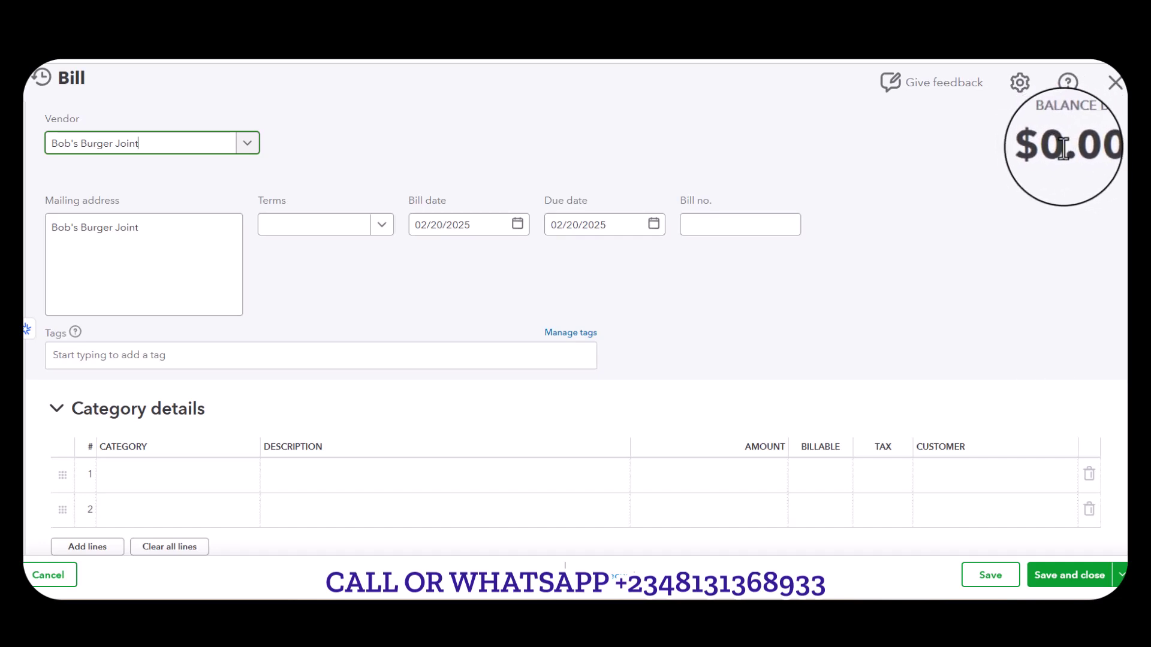
Categorise the bill's first line as Automobile for 750 and save and close it
{"action": "left_click", "coordinate": [188, 473]}
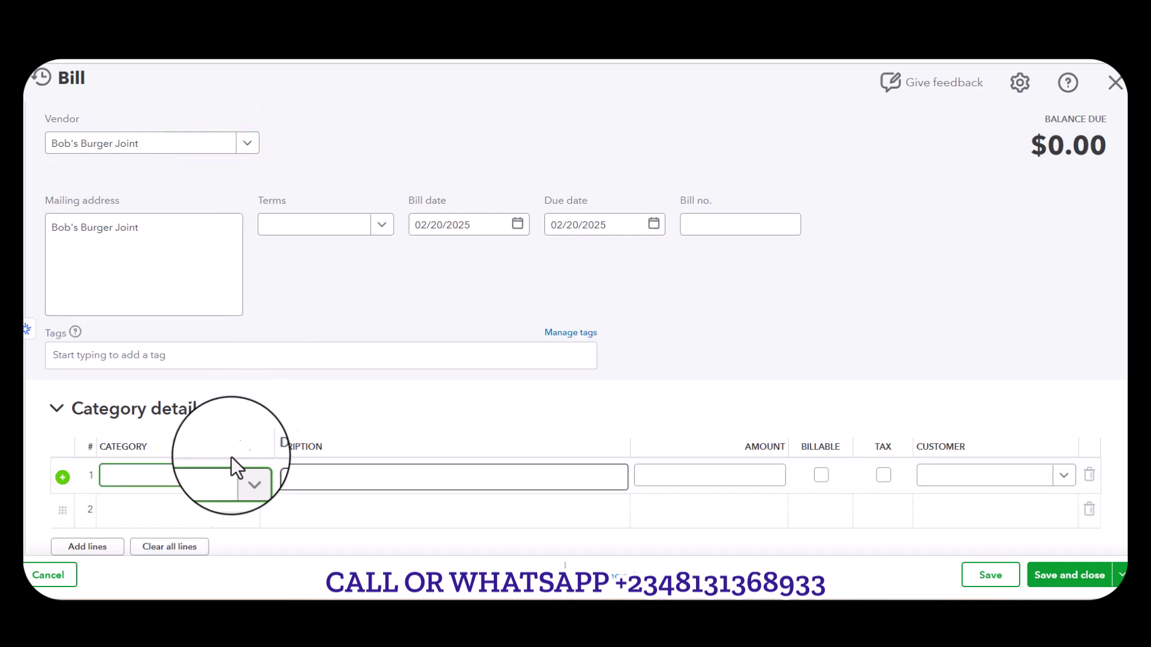
{"action": "left_click", "coordinate": [246, 478]}
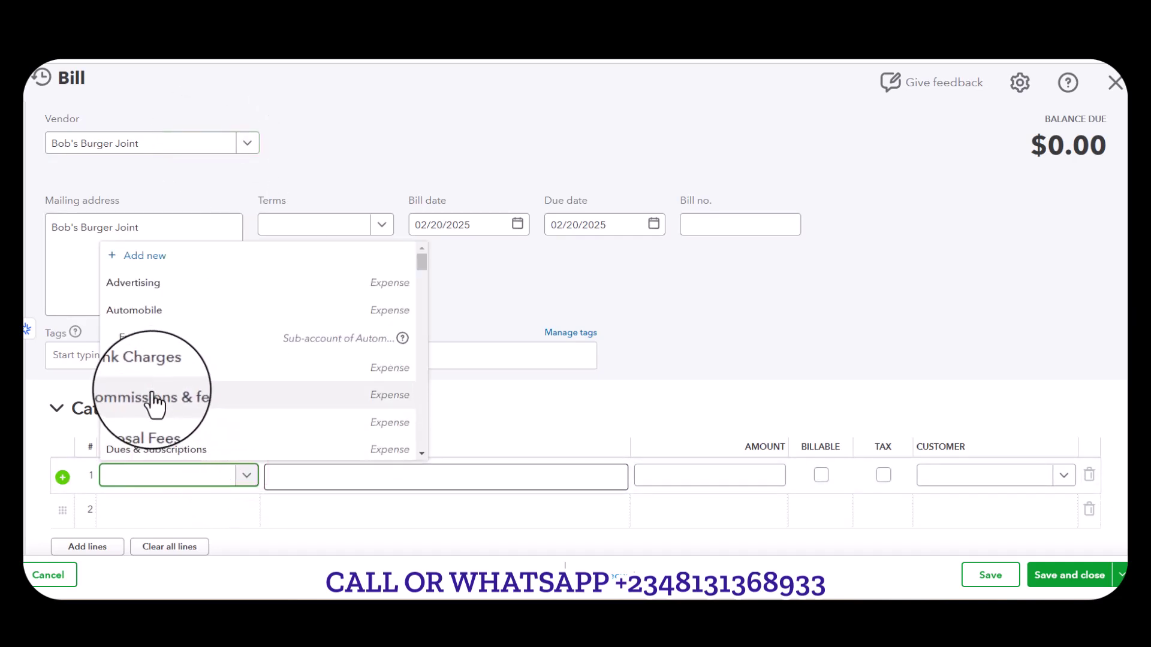
{"action": "left_click", "coordinate": [168, 309]}
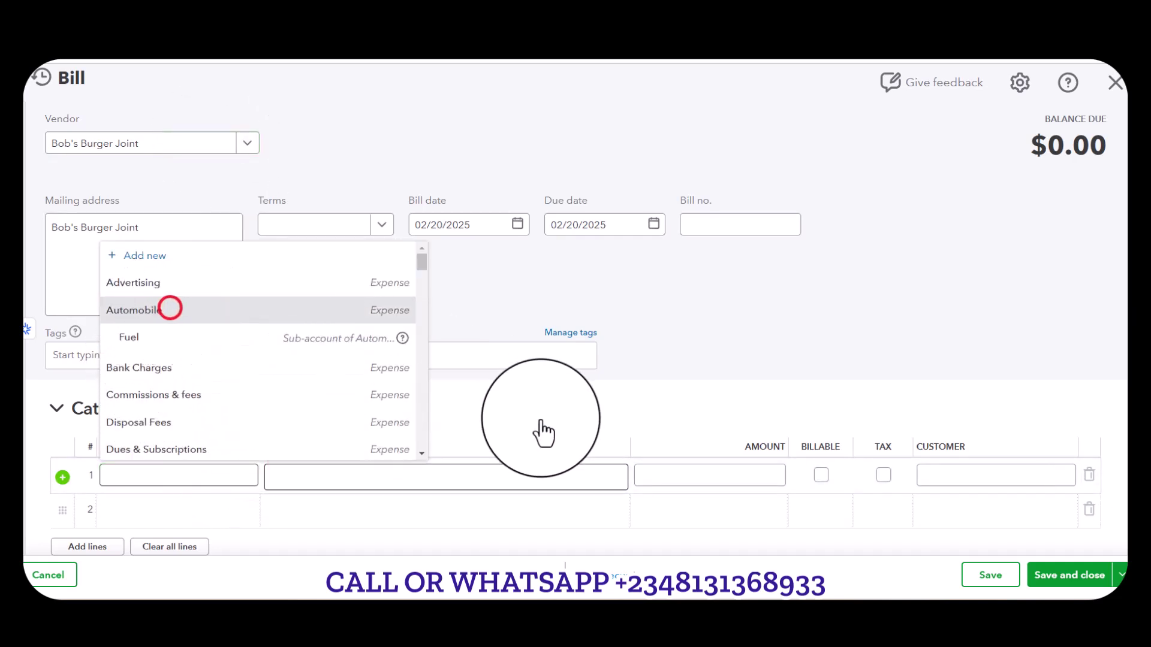
{"action": "left_click", "coordinate": [745, 477]}
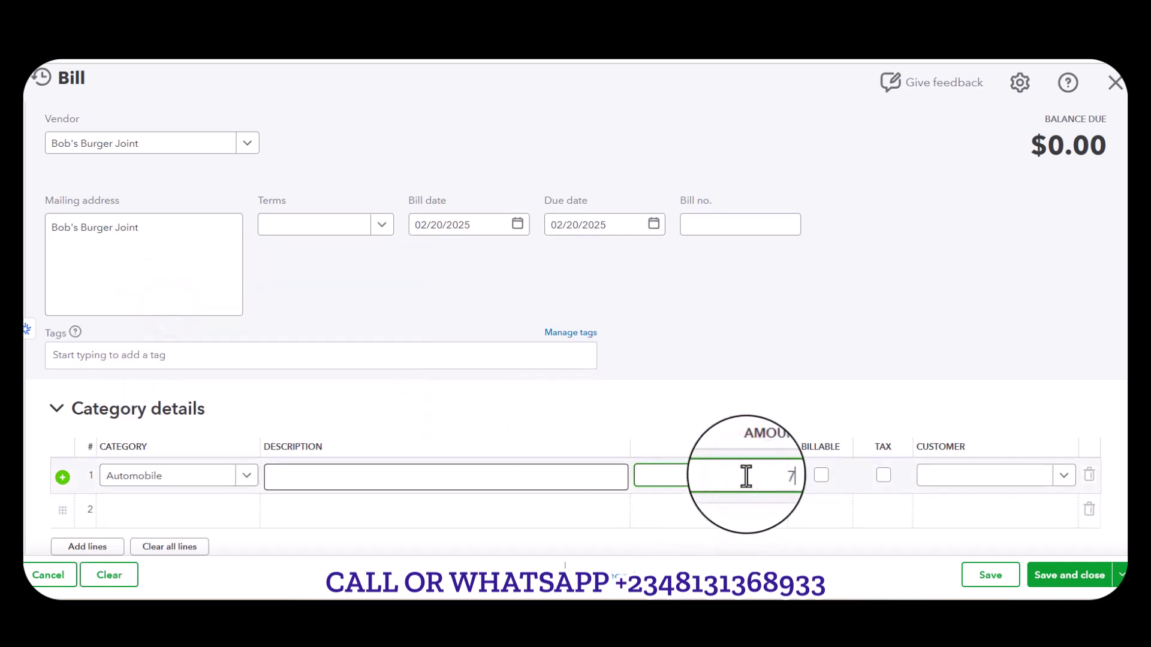
{"action": "key", "text": "Tab"}
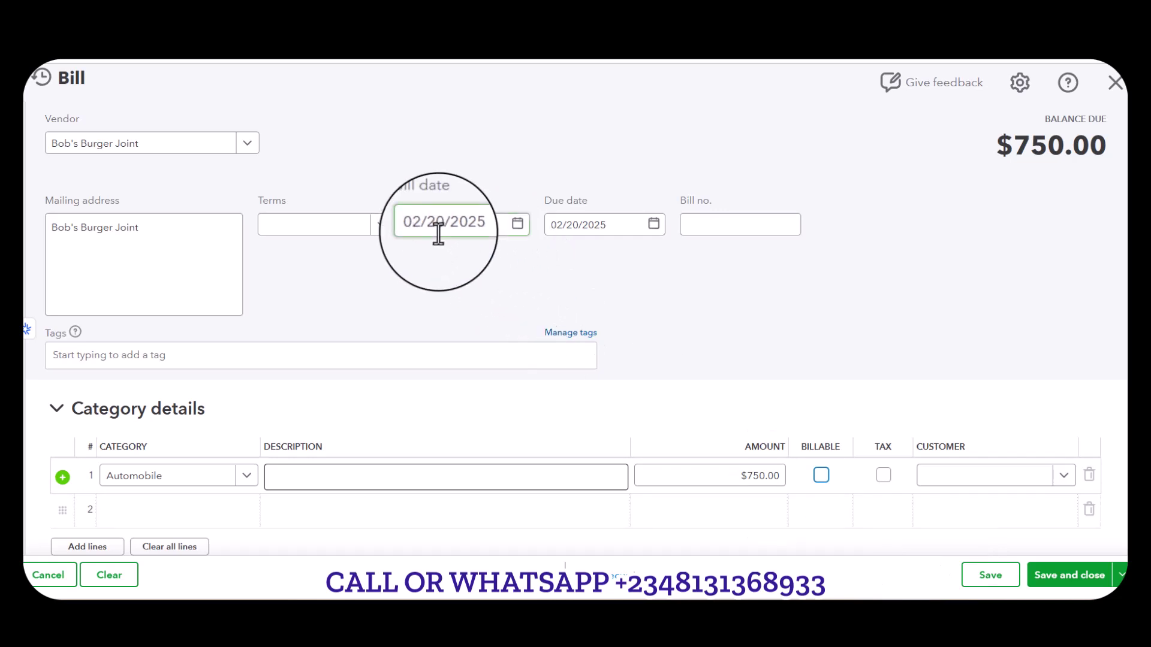
{"action": "left_click", "coordinate": [1082, 580]}
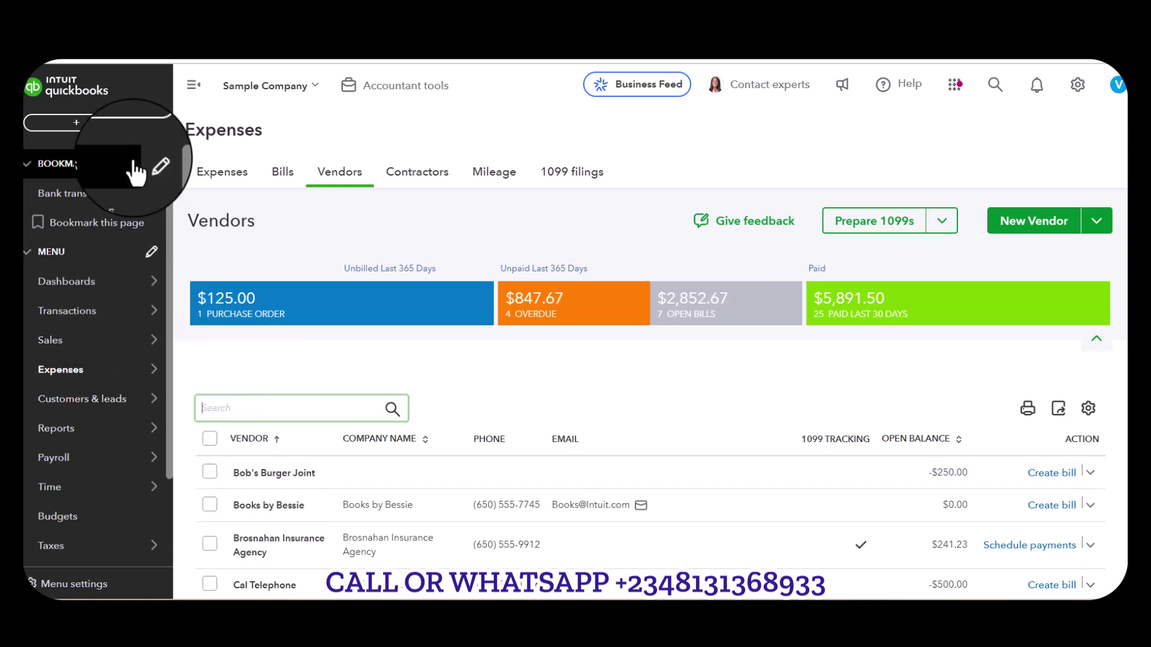
Open the Balance Sheet from the standard reports list
{"action": "mouse_move", "coordinate": [56, 429]}
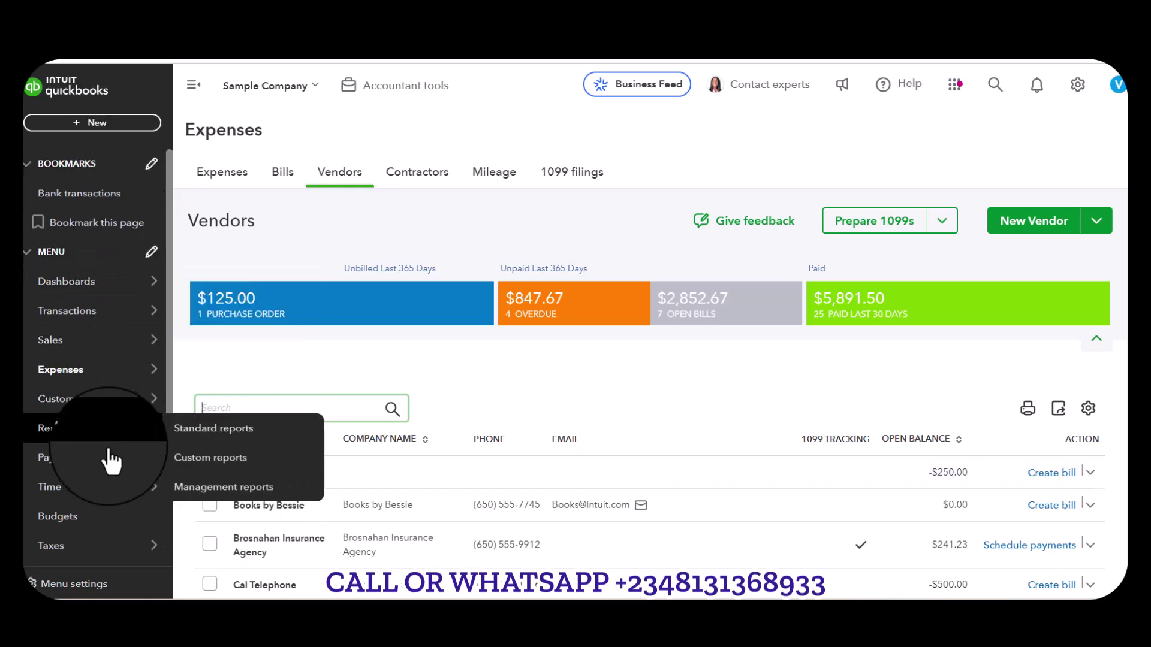
{"action": "left_click", "coordinate": [209, 428]}
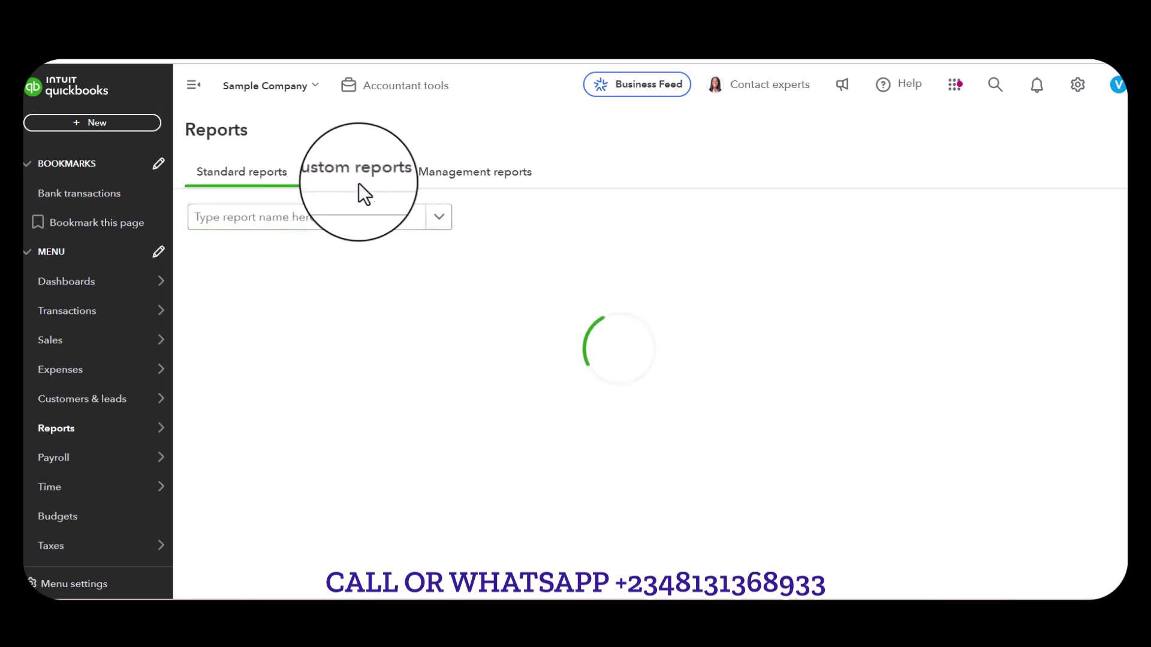
{"action": "left_click", "coordinate": [317, 223]}
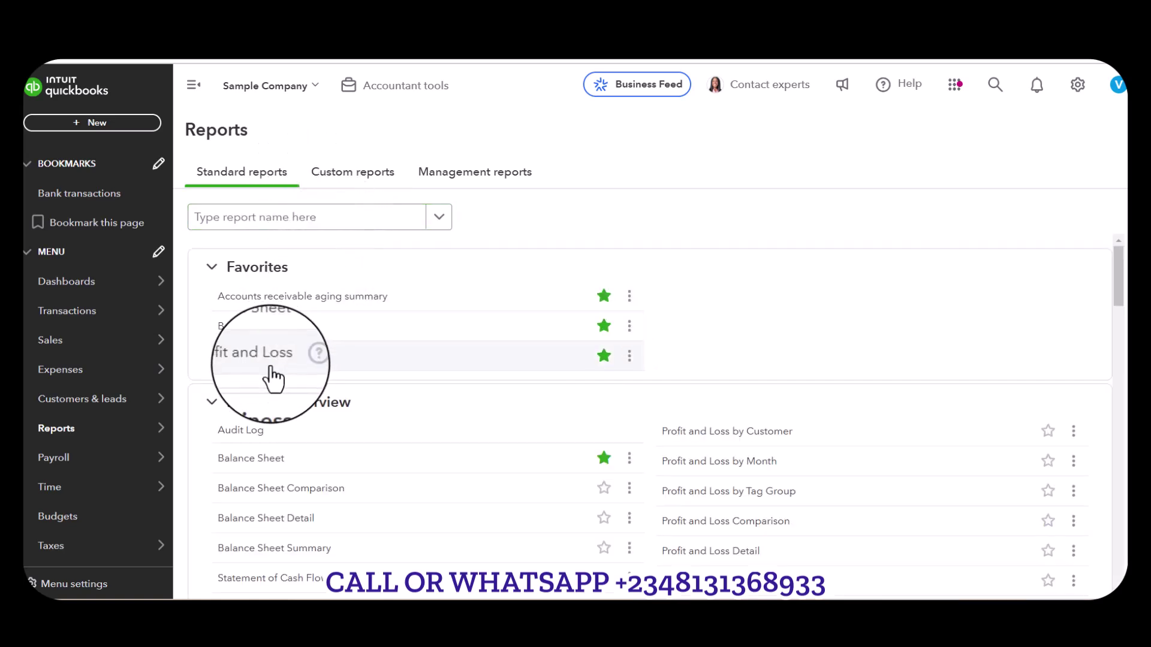
{"action": "left_click", "coordinate": [258, 337]}
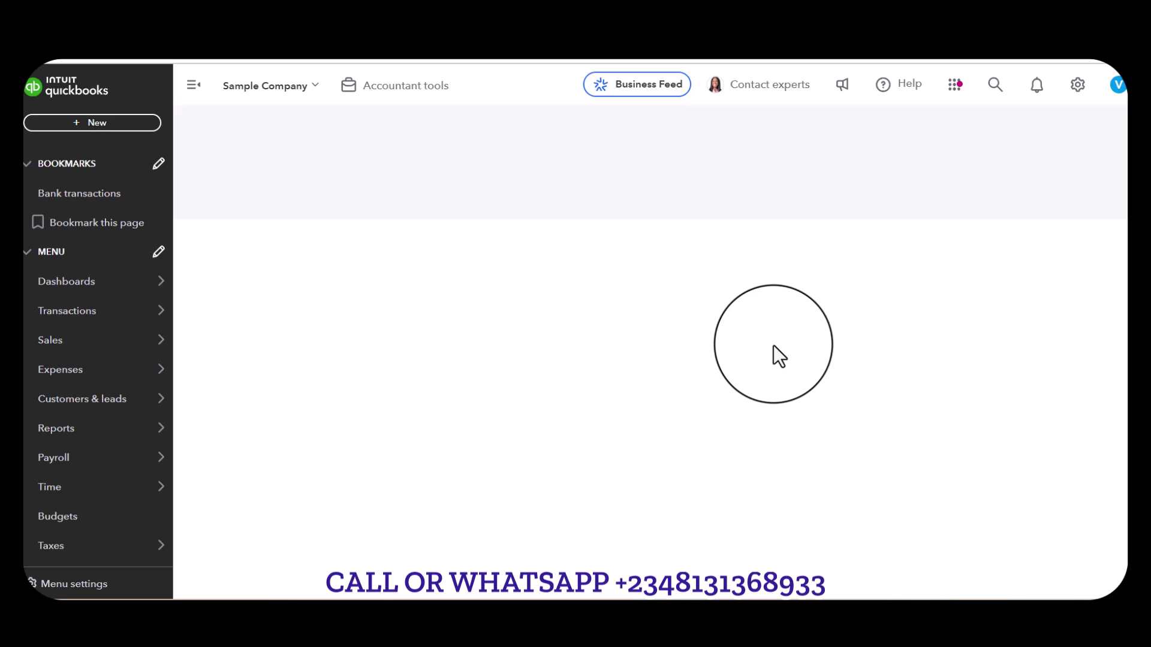
{"action": "scroll", "coordinate": [773, 345], "scroll_direction": "down", "scroll_amount": 8}
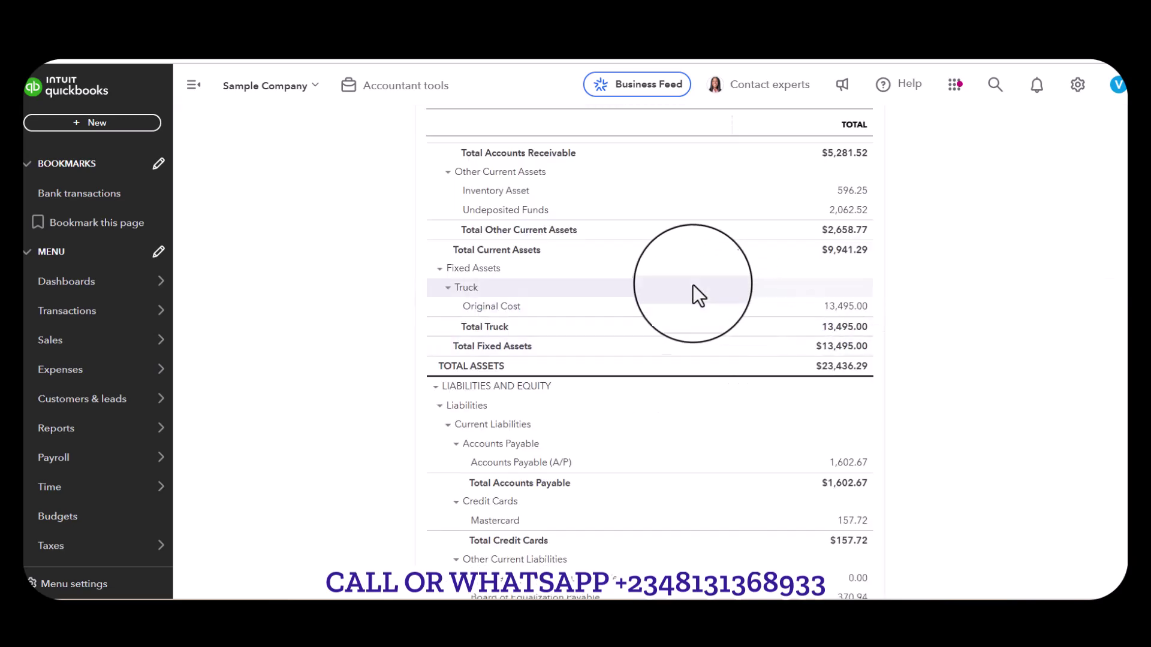
{"action": "scroll", "coordinate": [698, 297], "scroll_direction": "up", "scroll_amount": 10}
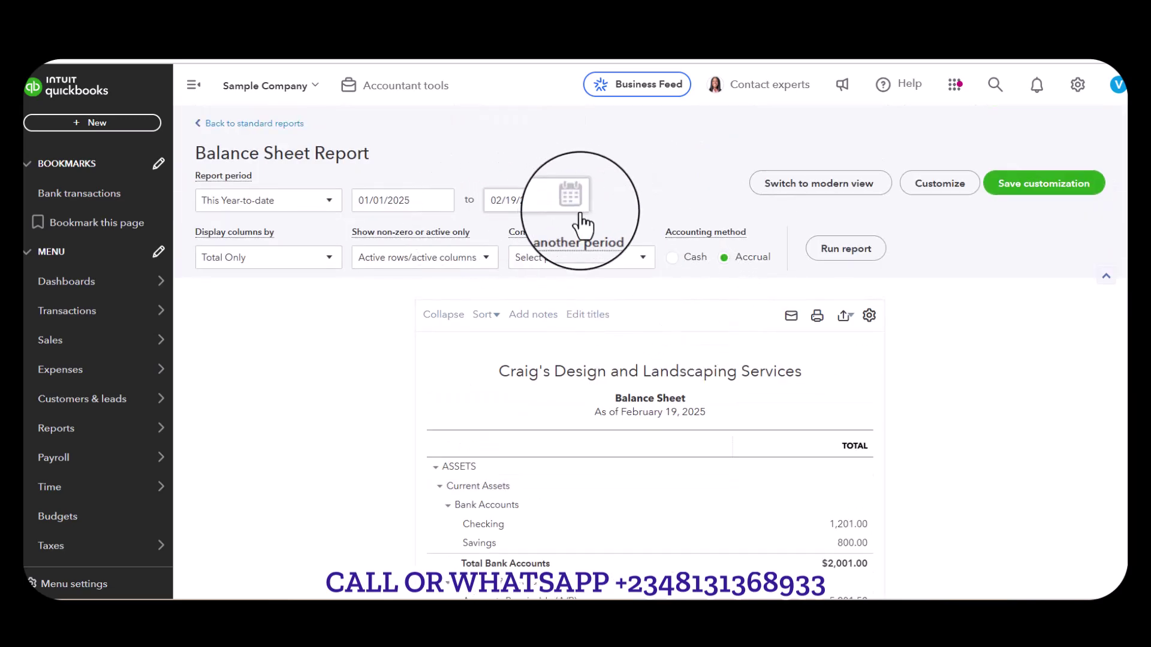
Rerun the Balance Sheet for 02/20/2025 to 02/20/2025, showing Accounts Payable at 852.67
{"action": "left_click", "coordinate": [574, 202]}
{"action": "left_click", "coordinate": [585, 333]}
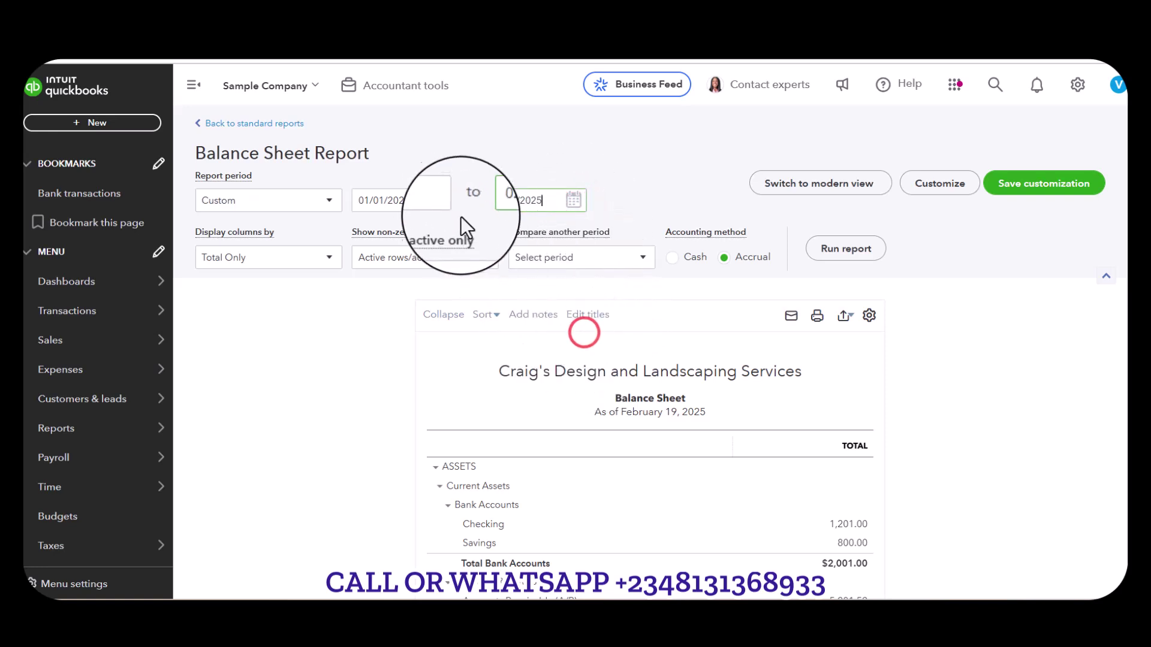
{"action": "left_click", "coordinate": [442, 201]}
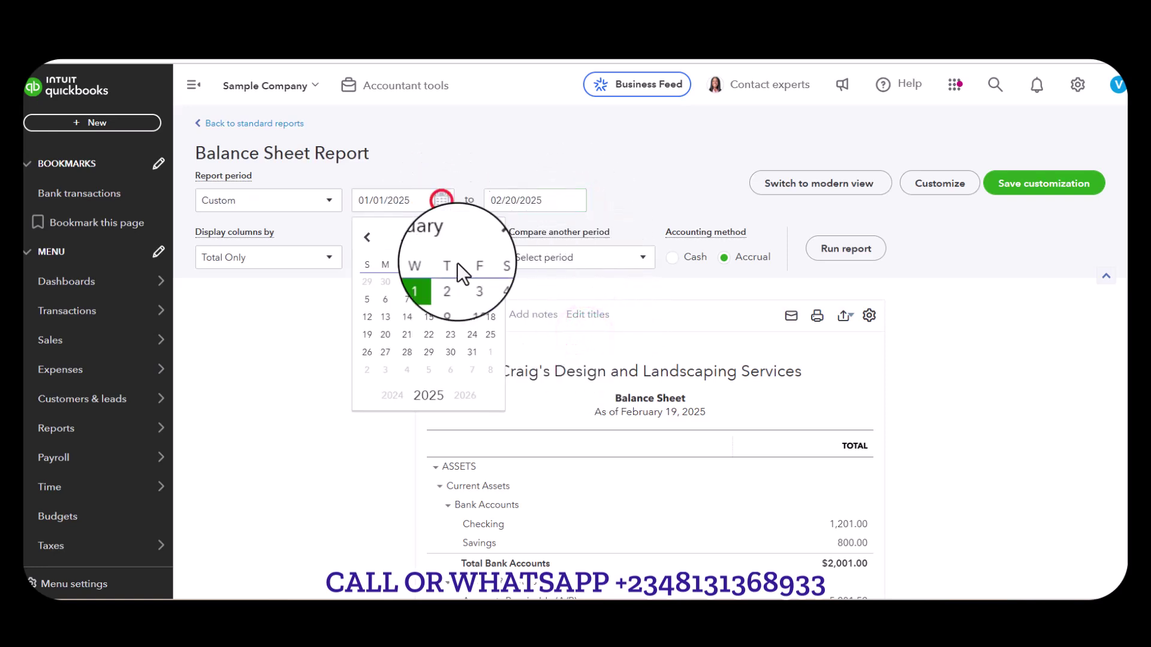
{"action": "left_click", "coordinate": [489, 238]}
{"action": "left_click", "coordinate": [447, 338]}
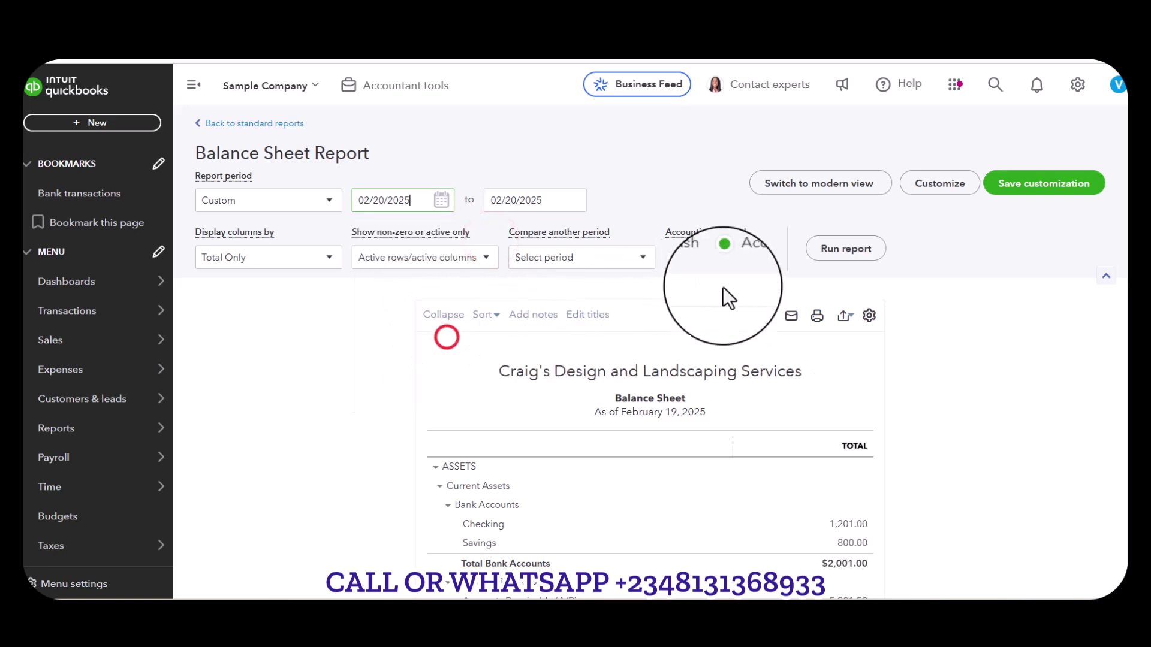
{"action": "left_click", "coordinate": [842, 248]}
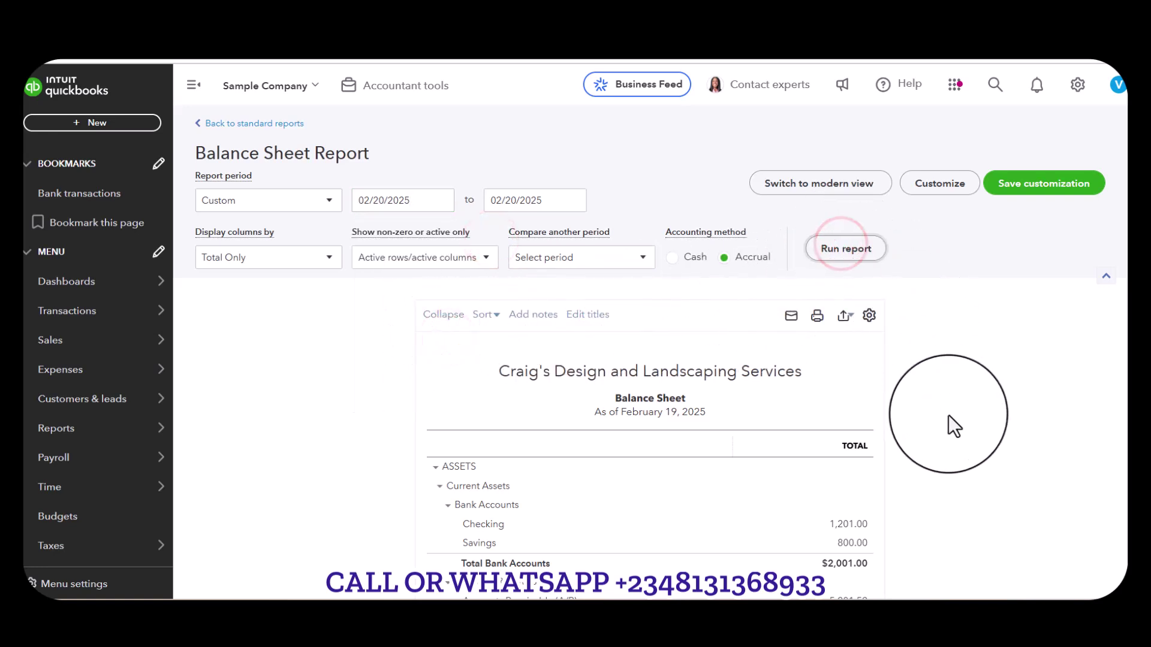
{"action": "scroll", "coordinate": [839, 317], "scroll_direction": "down", "scroll_amount": 3}
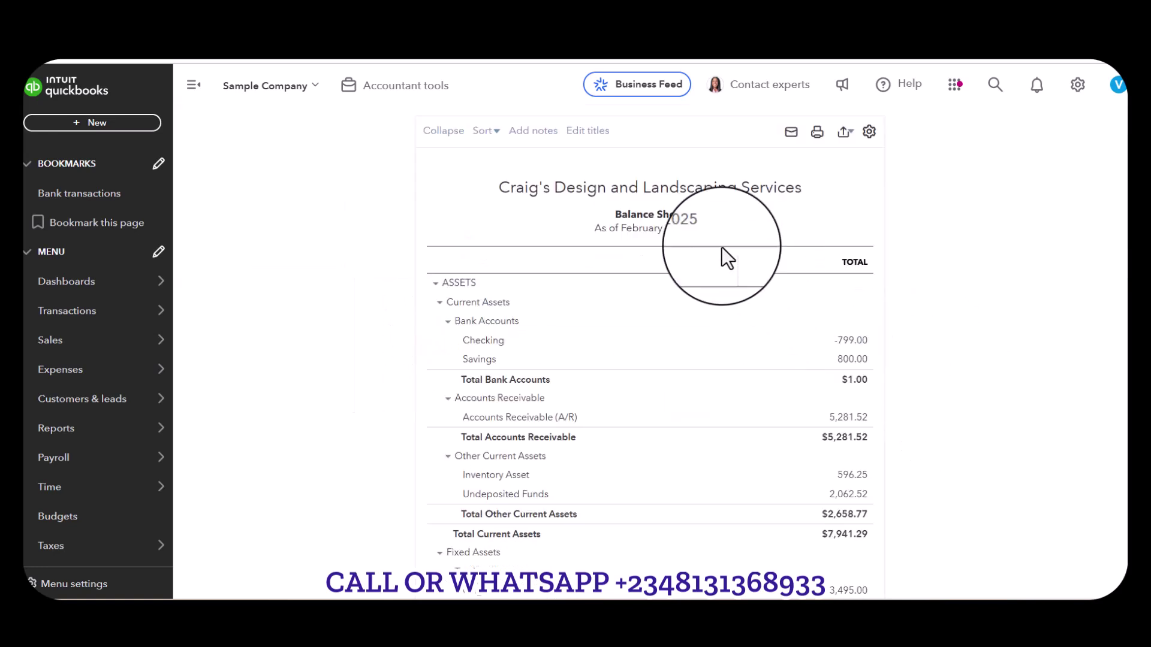
{"action": "scroll", "coordinate": [815, 390], "scroll_direction": "down", "scroll_amount": 4}
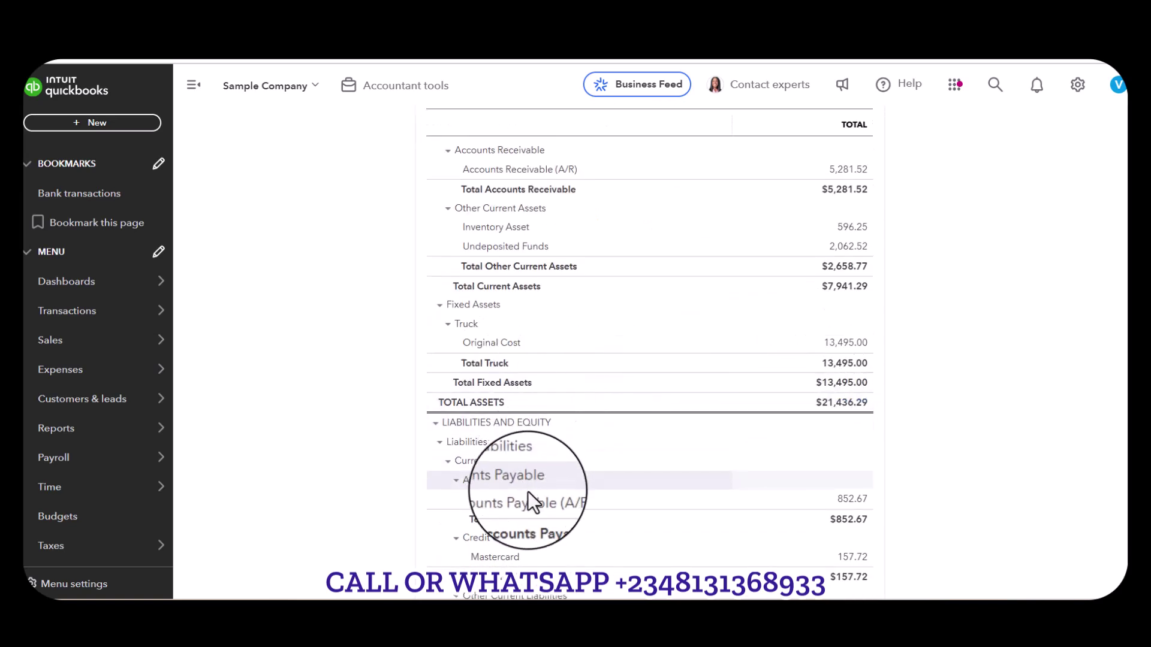
Drill into the Accounts Payable amount 852.67 to list its transactions for 02/20/2025
{"action": "left_click", "coordinate": [852, 498]}
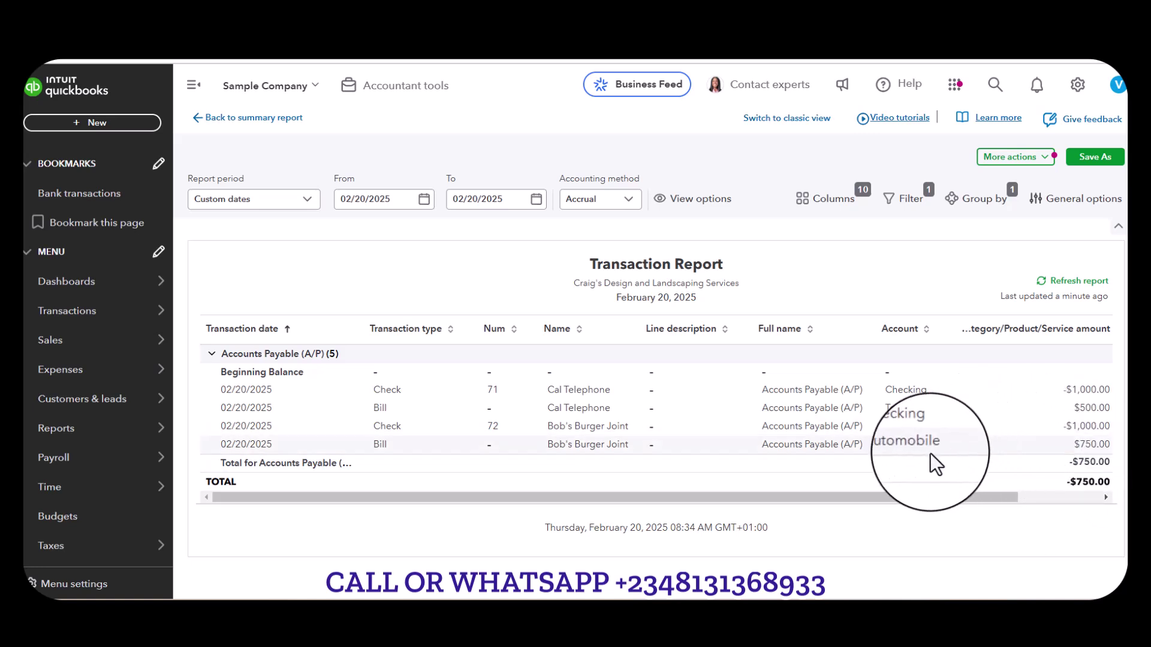
{"action": "mouse_move", "coordinate": [866, 600]}
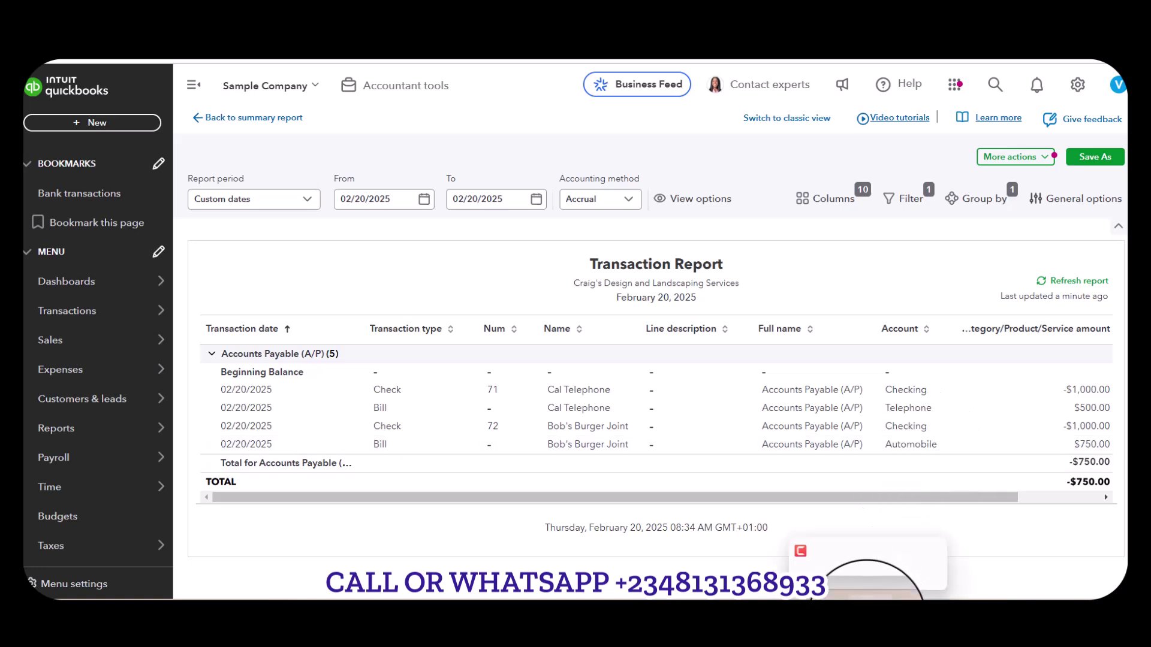